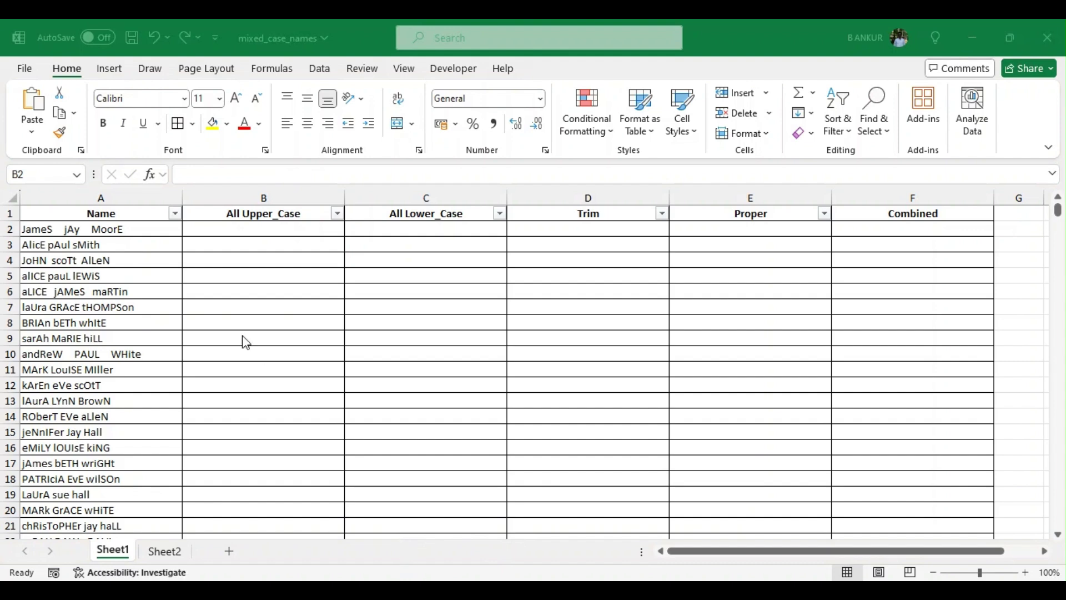
Enter =UPPER(A2) in cell B2 and fill the formula down the All Upper_Case column.
left_click(225, 229)
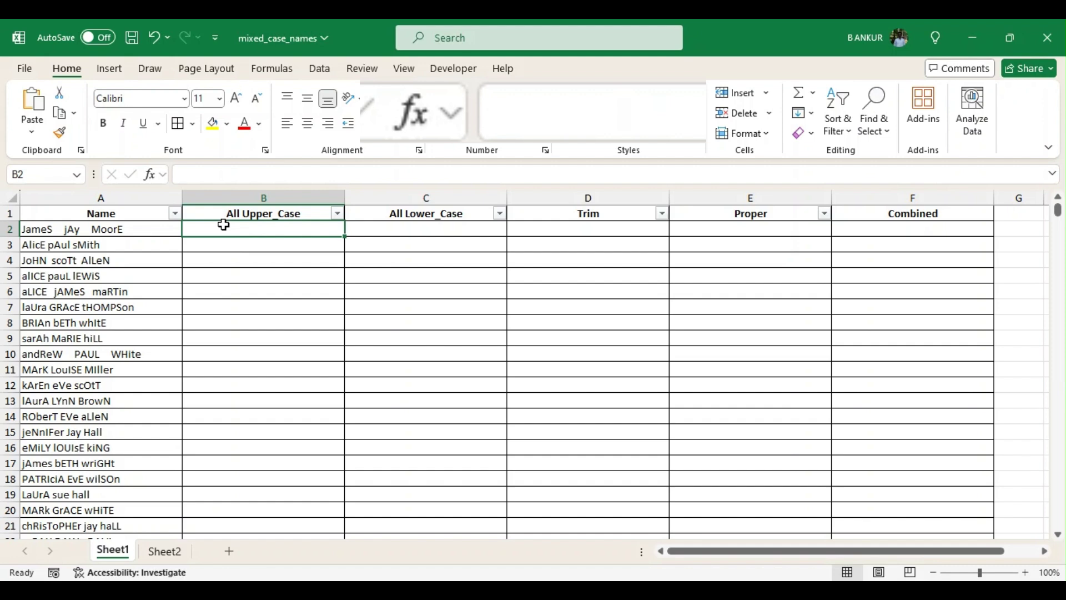
type("=")
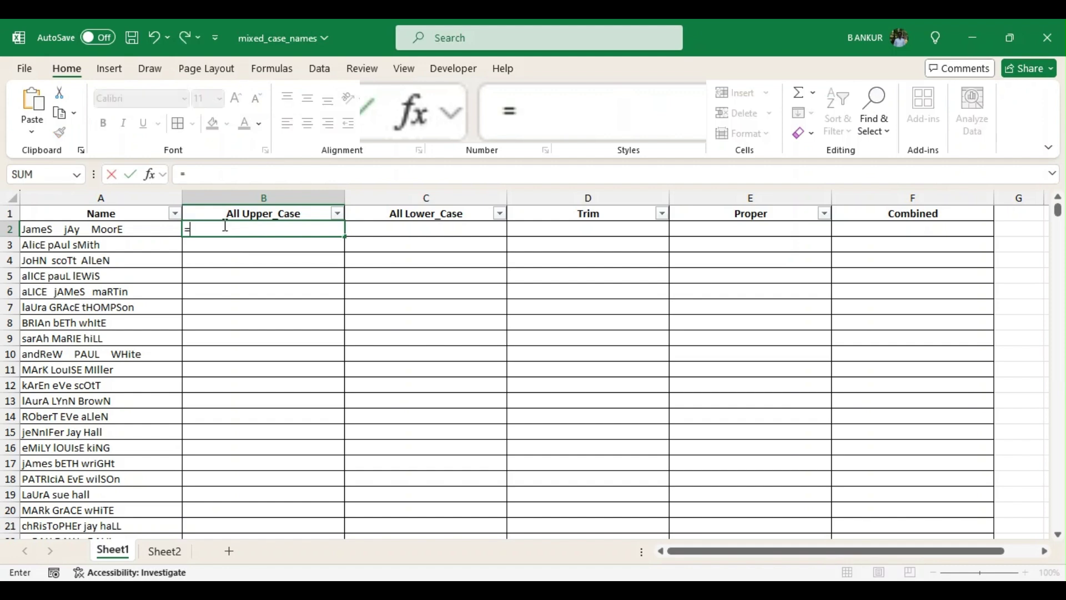
type("upp")
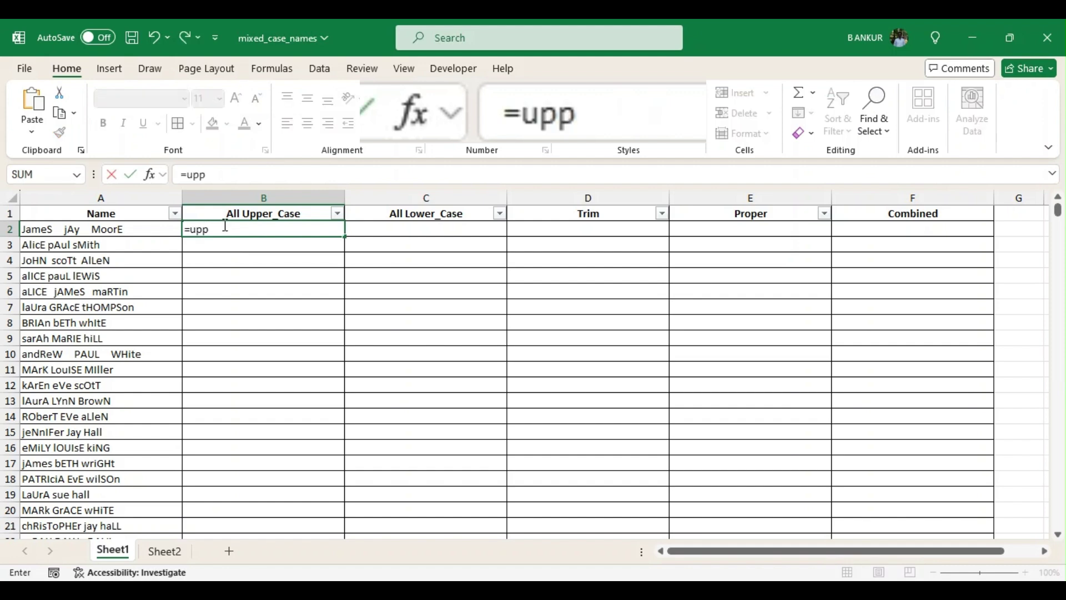
type("er(")
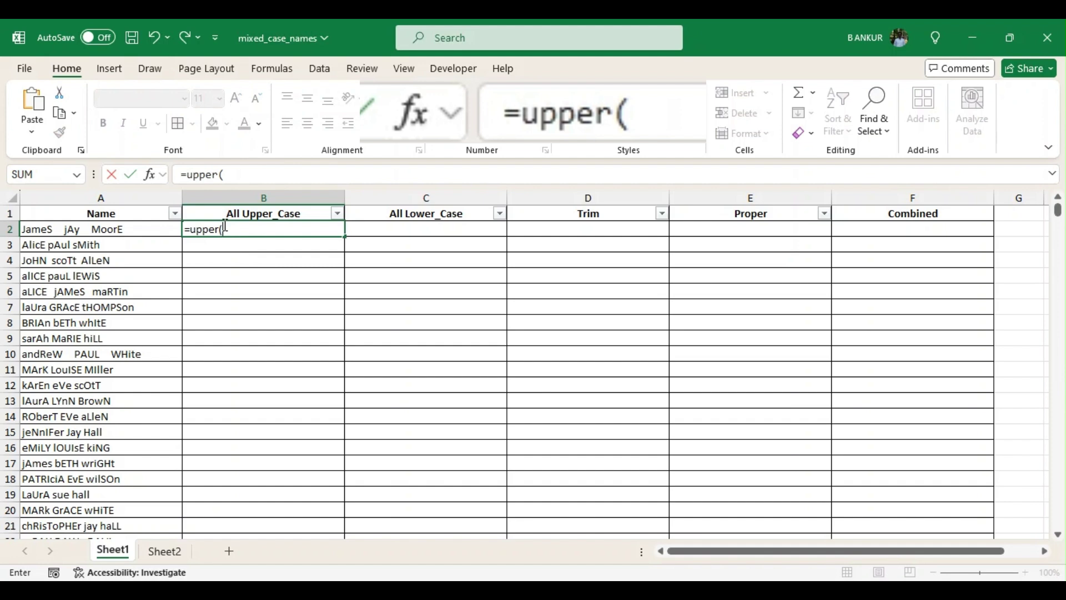
key("Left")
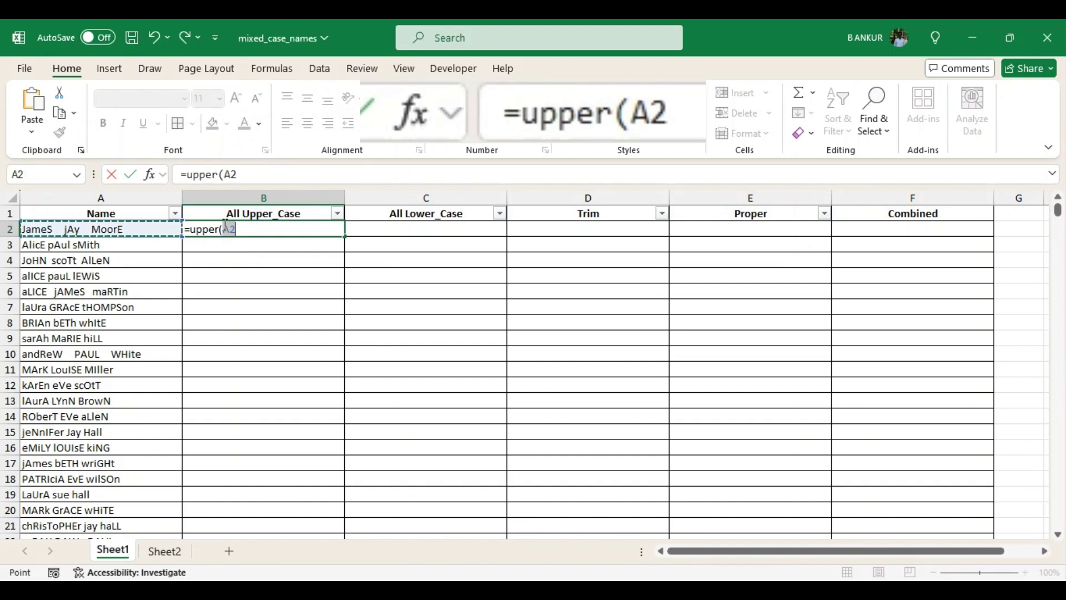
type(")")
key("Return")
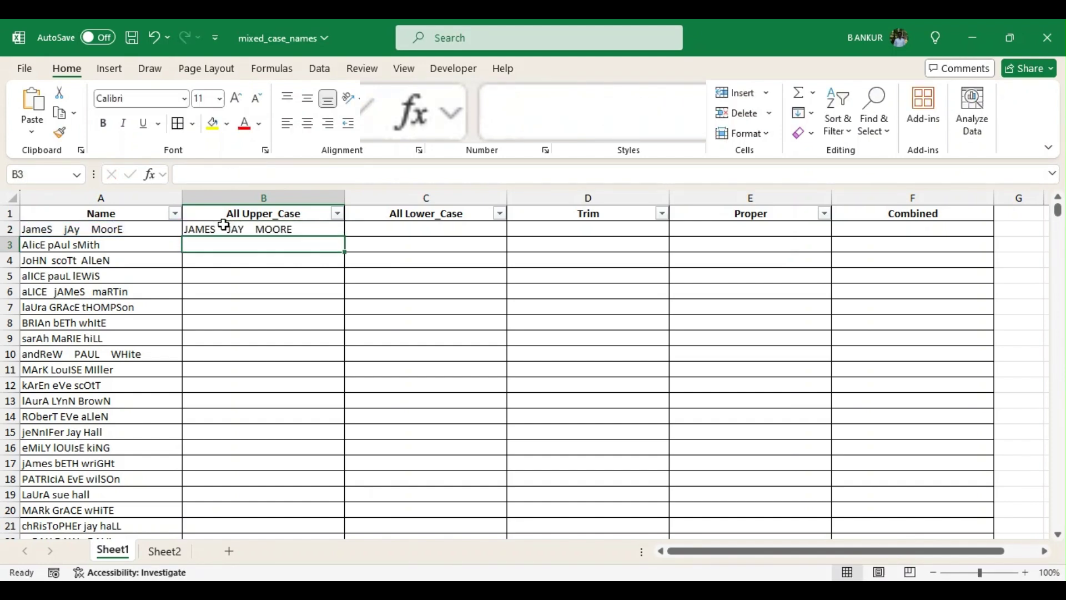
left_click(223, 225)
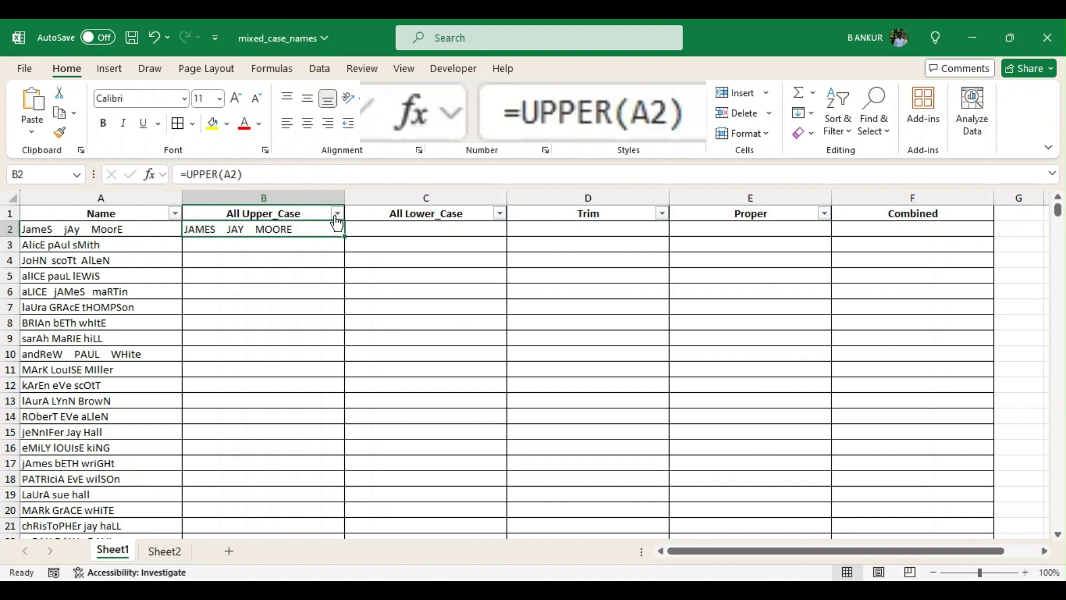
double_click(345, 237)
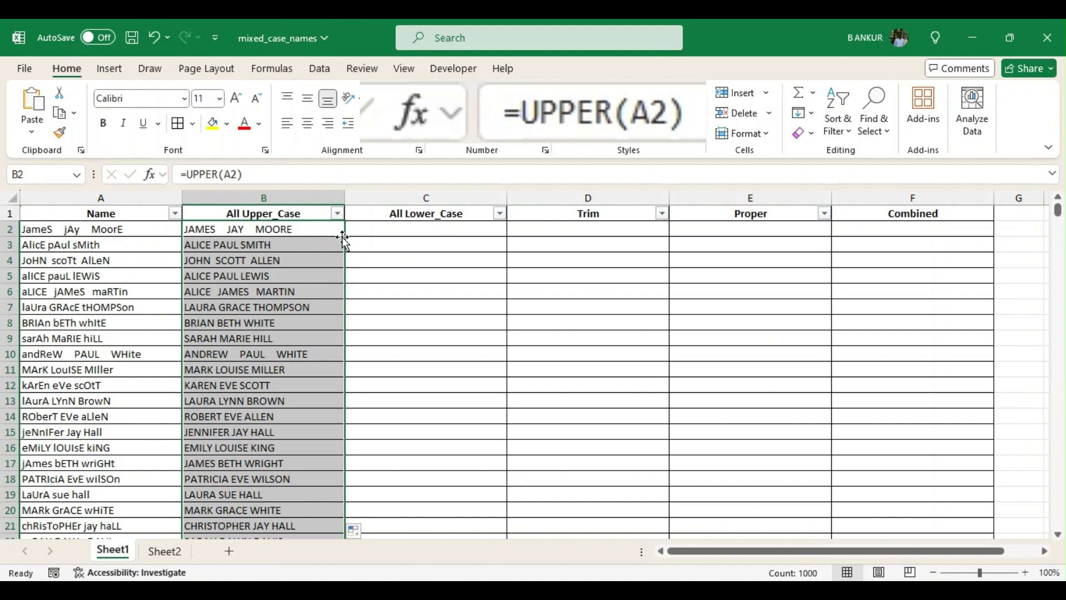
Enter =LOWER(A2) in cell C2 and fill the formula down the All Lower_Case column.
left_click(409, 228)
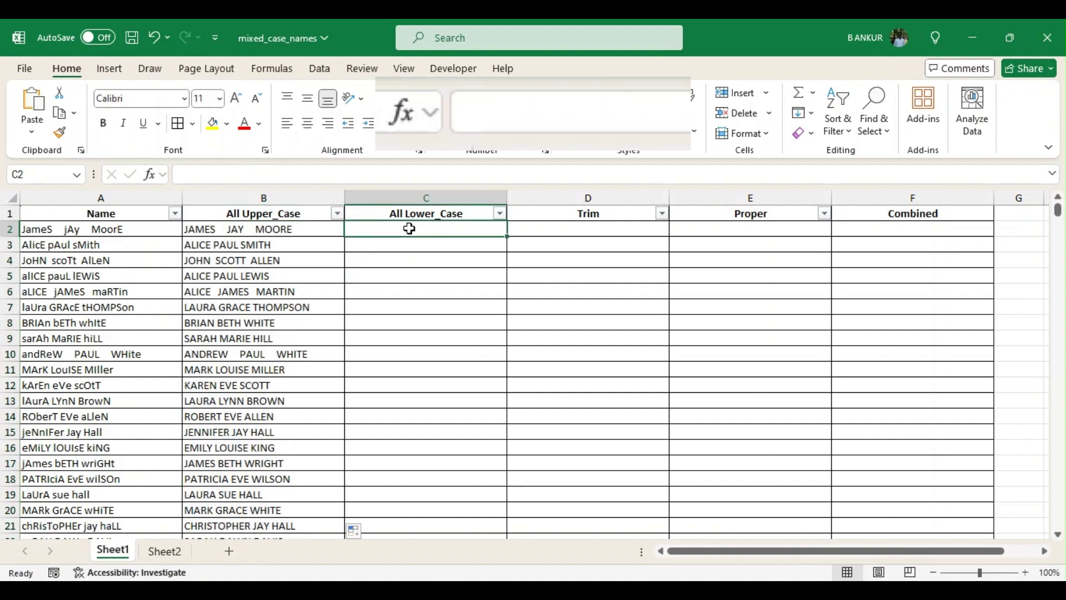
type("=lo")
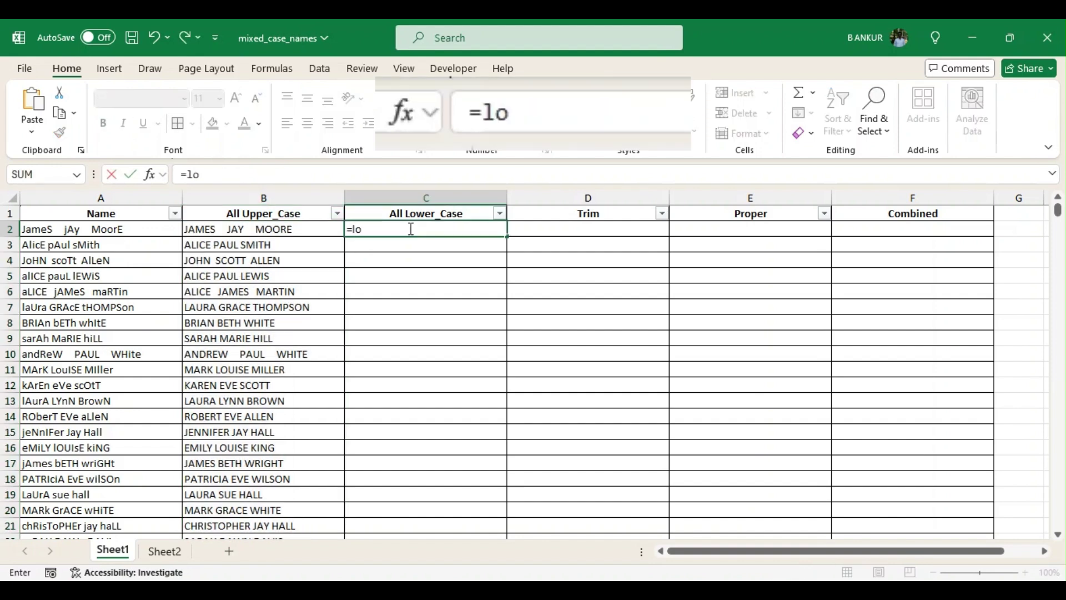
type("wer(")
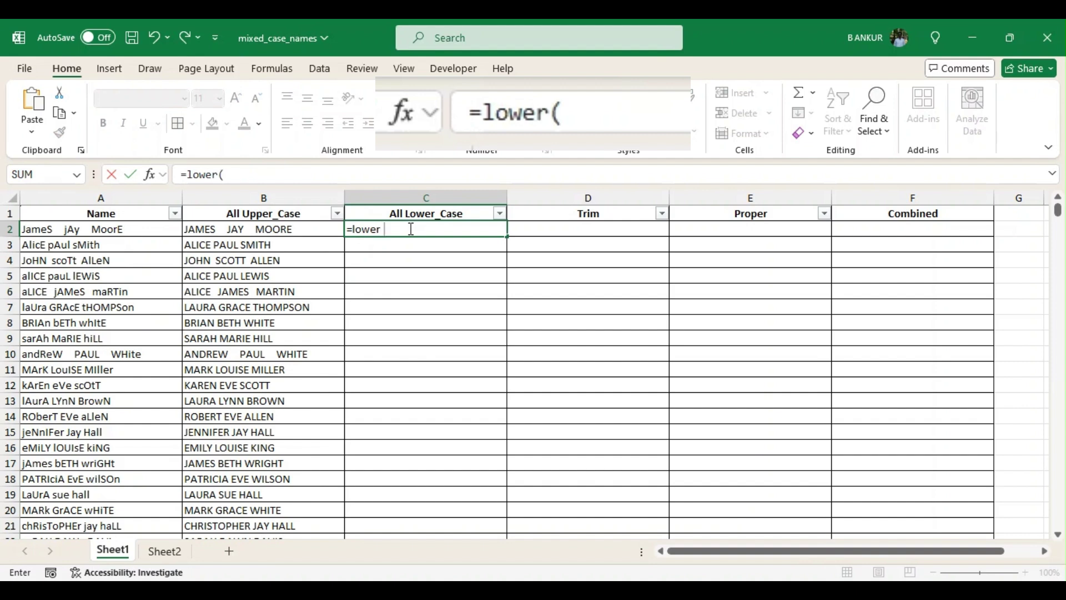
key("Left")
key("Left")
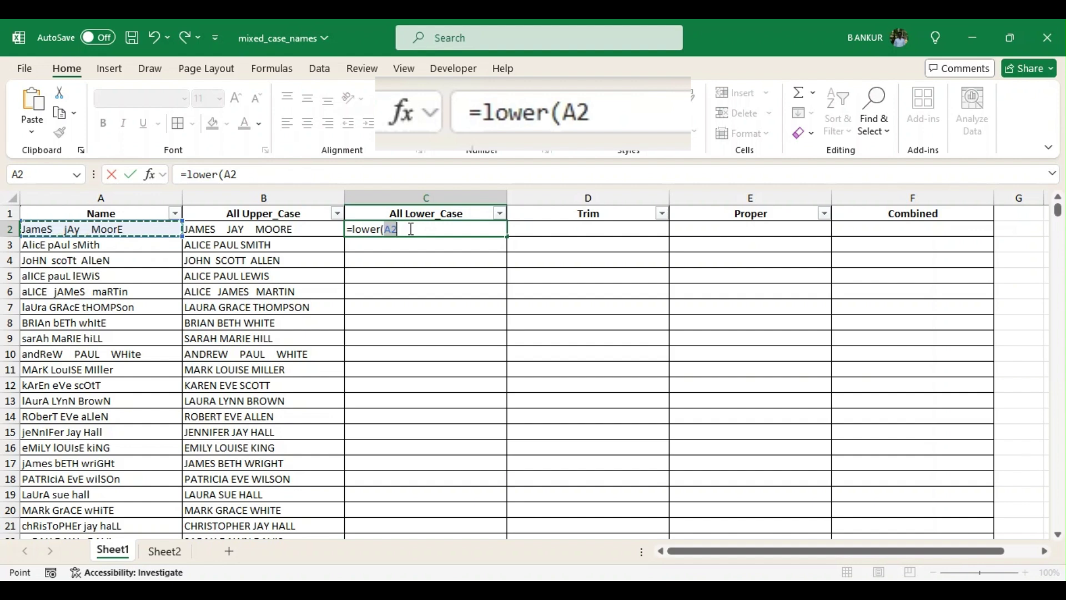
type(")")
key("Return")
key("Up")
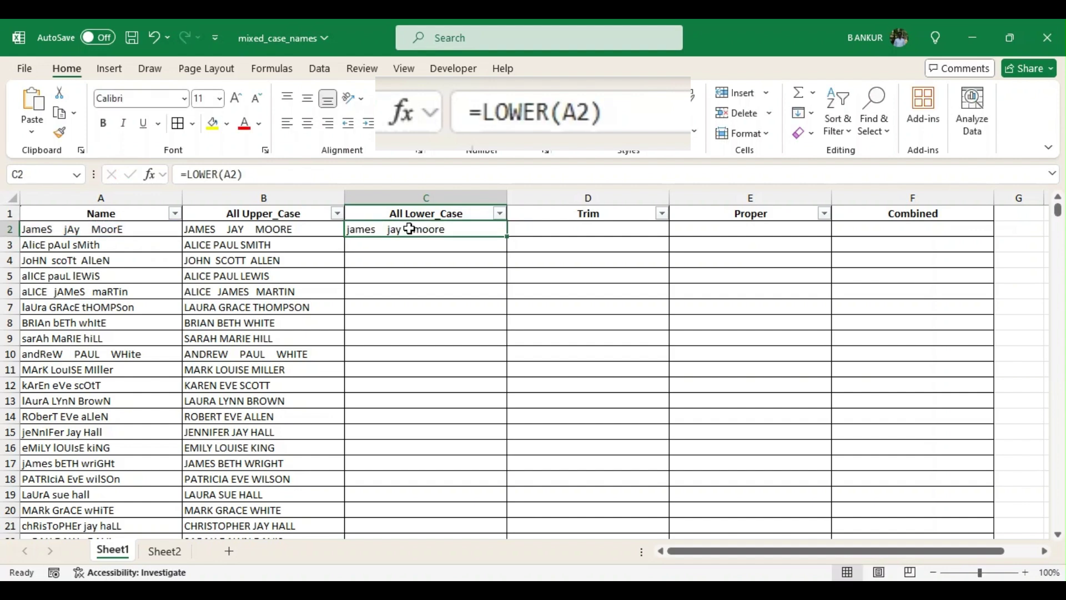
left_click_drag(506, 238, 506, 238)
double_click(507, 237)
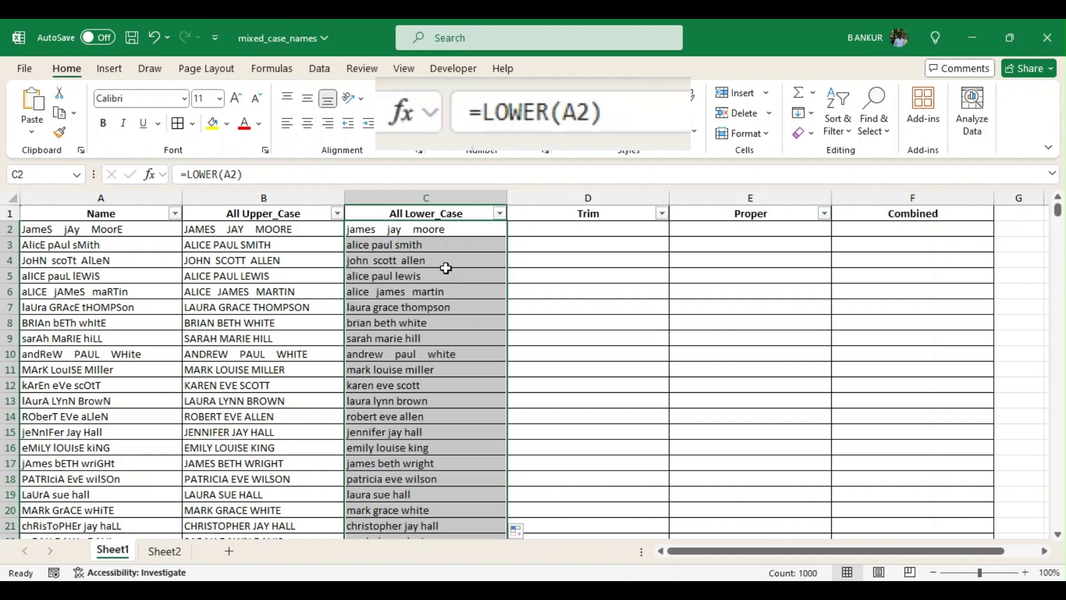
left_click(443, 243)
Enter =TRIM(A2) in cell D2 and fill the formula down the Trim column.
left_click(608, 225)
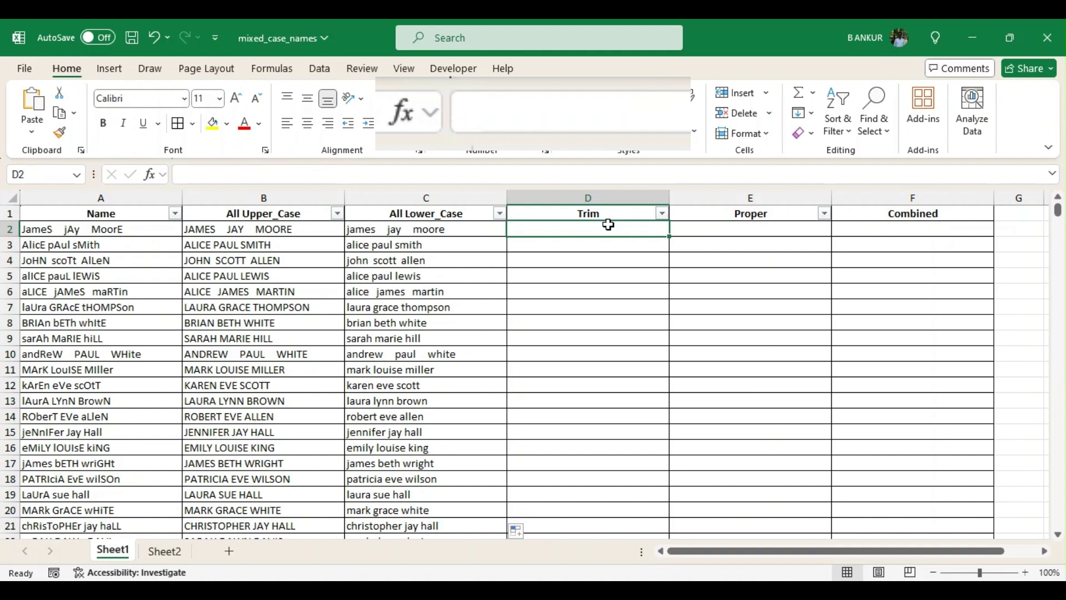
type("=")
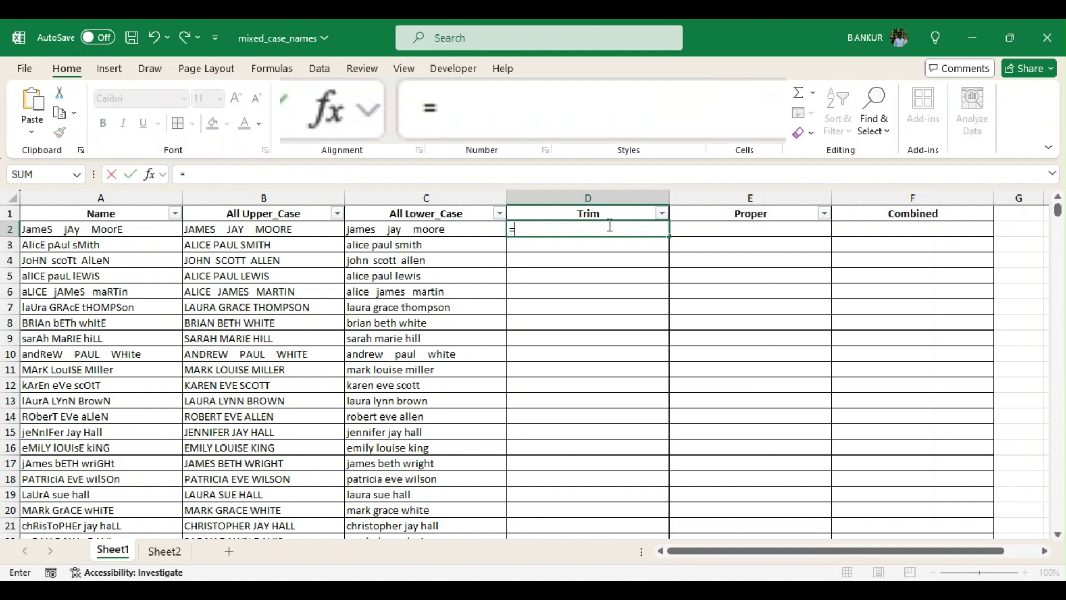
type("trim")
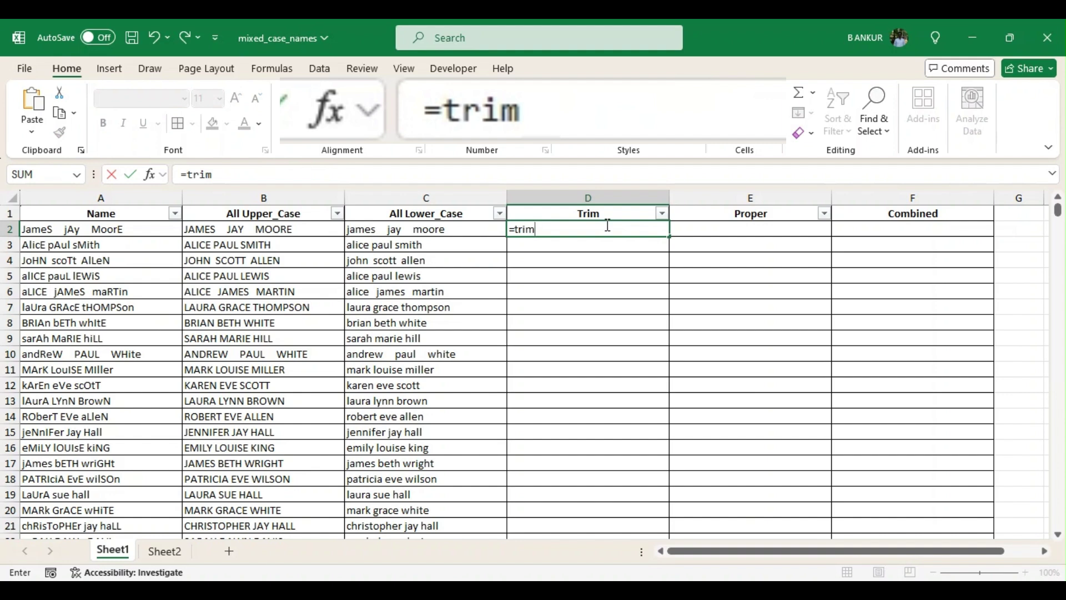
type("(")
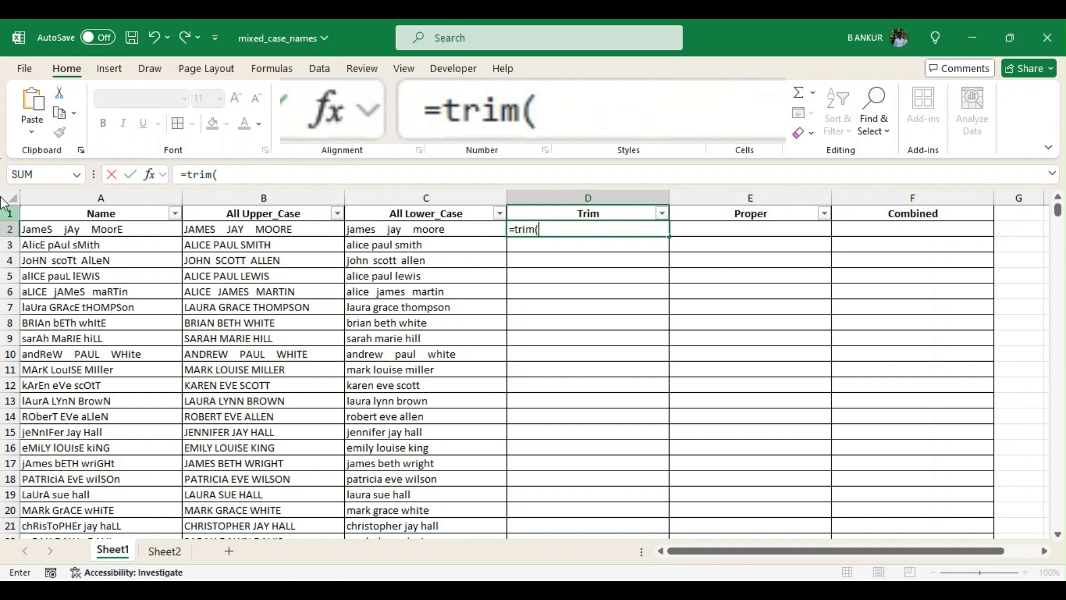
left_click(120, 224)
left_click(120, 223)
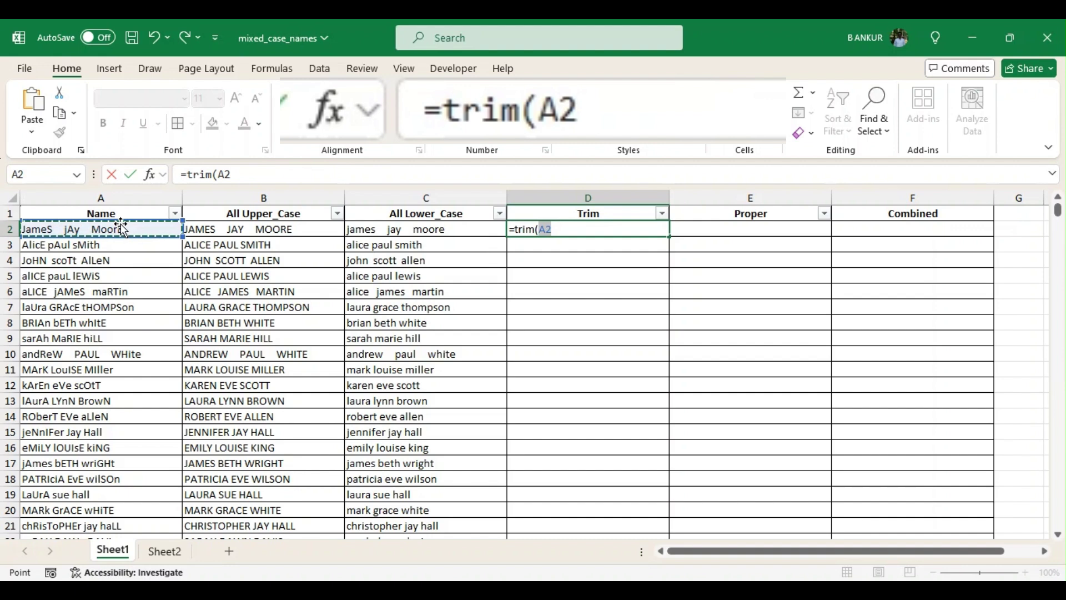
type(")")
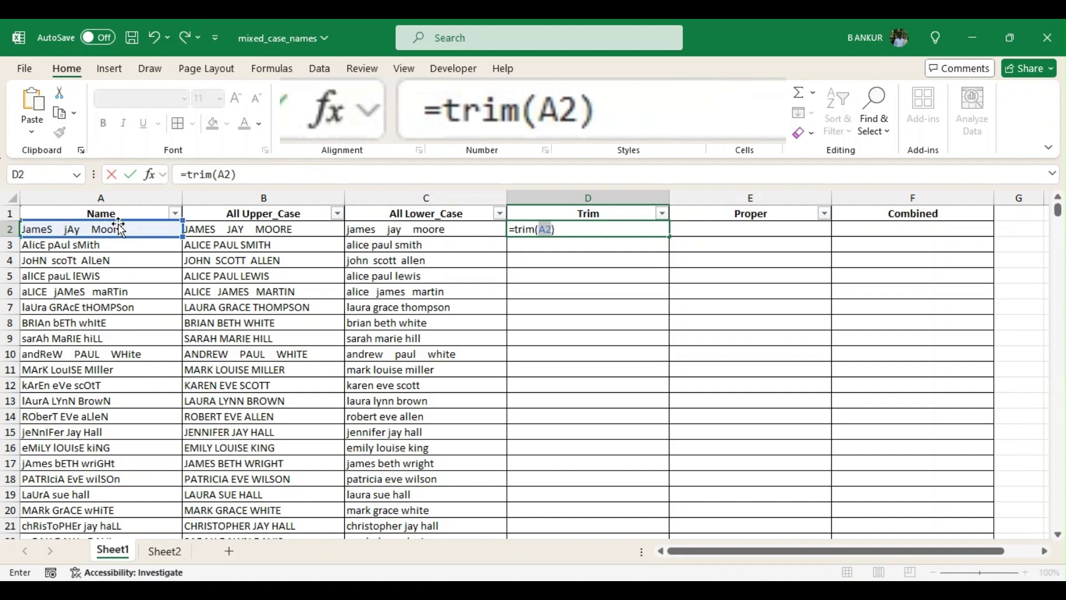
key("Return")
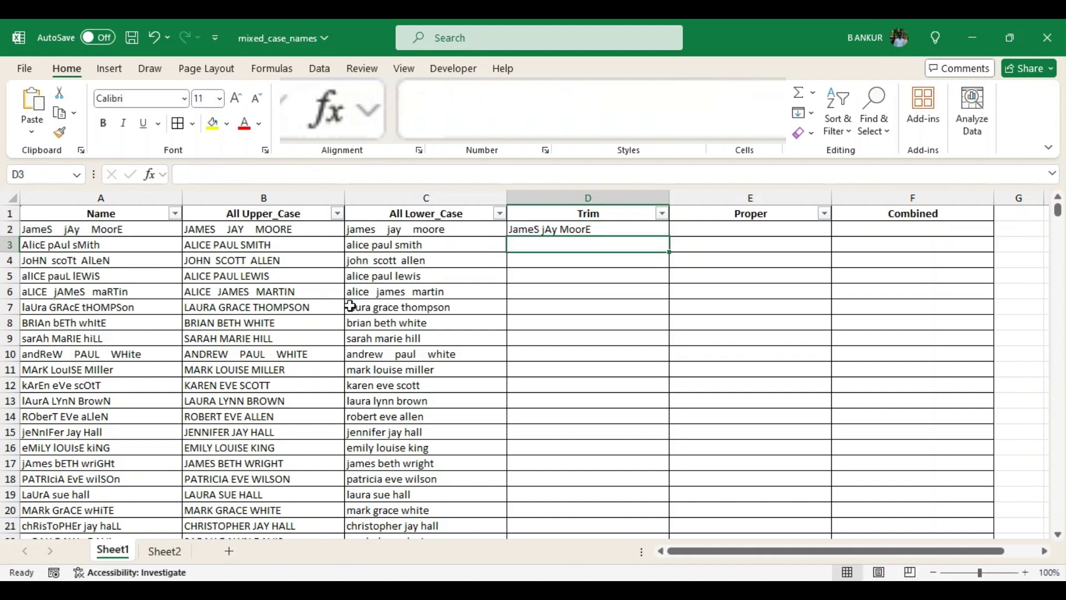
left_click(589, 227)
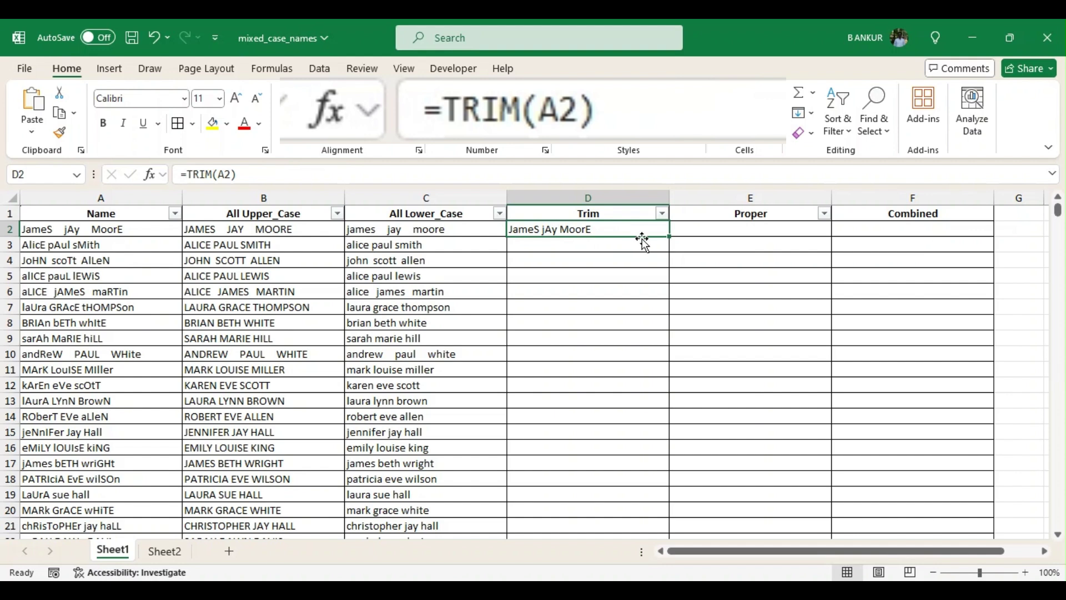
double_click(670, 239)
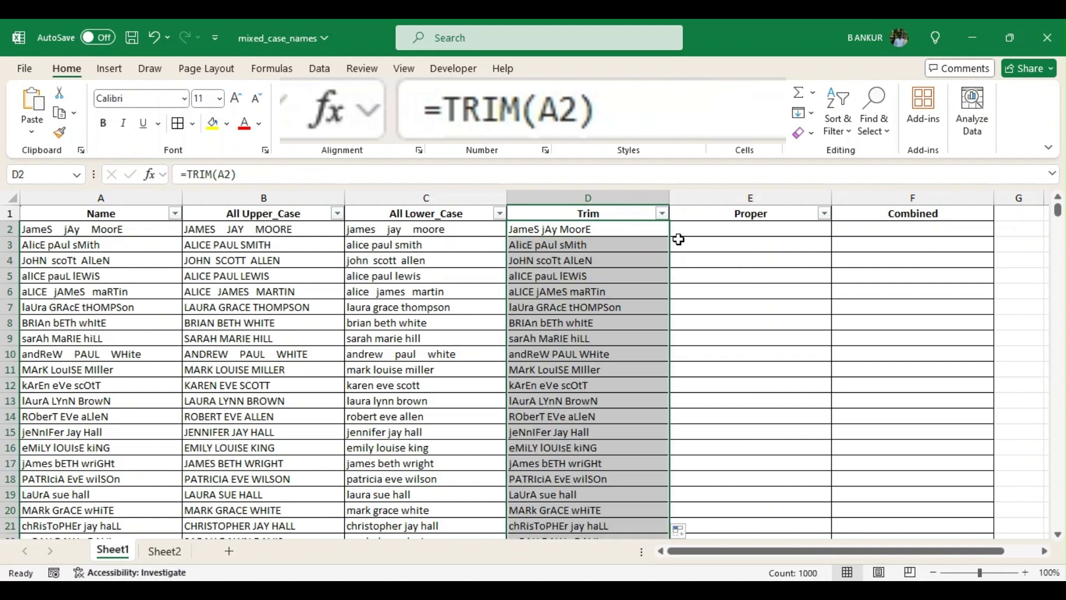
Enter =PROPER(A2) in cell E2 and fill the formula down the Proper column.
left_click(705, 235)
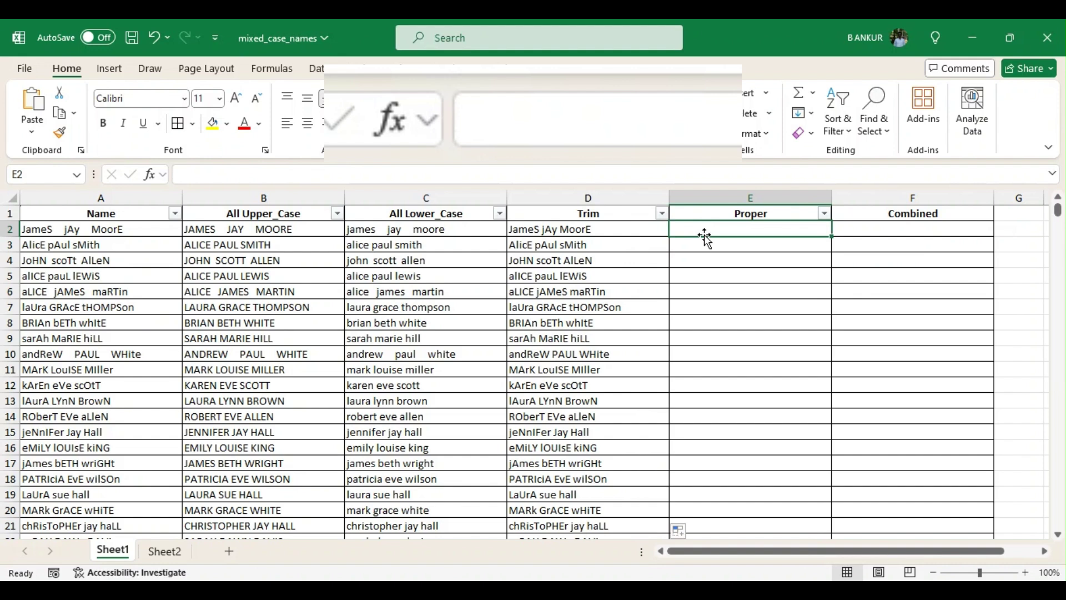
type("=")
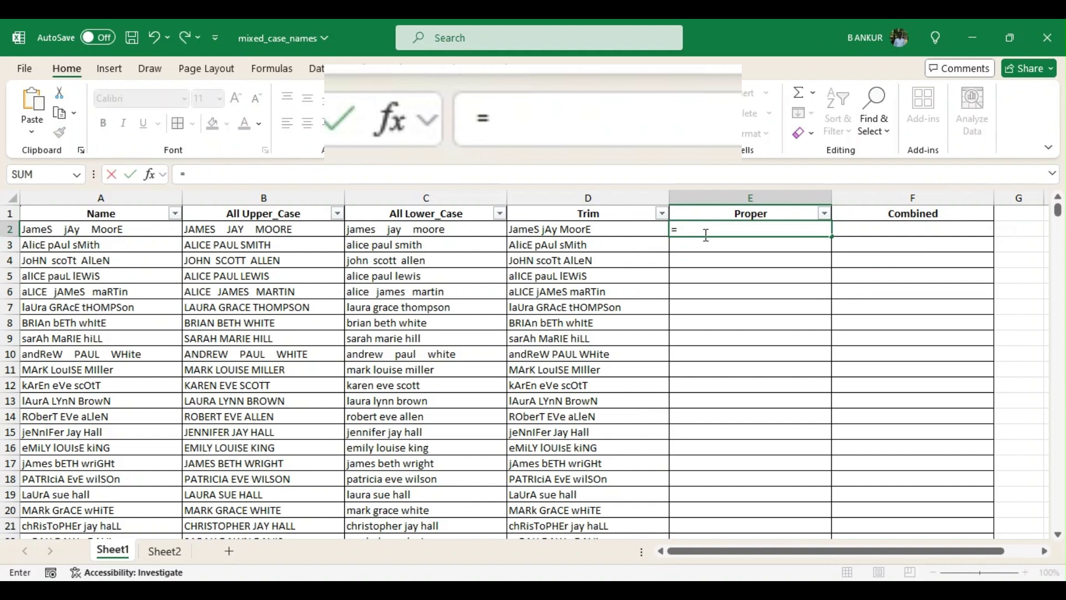
type("prope")
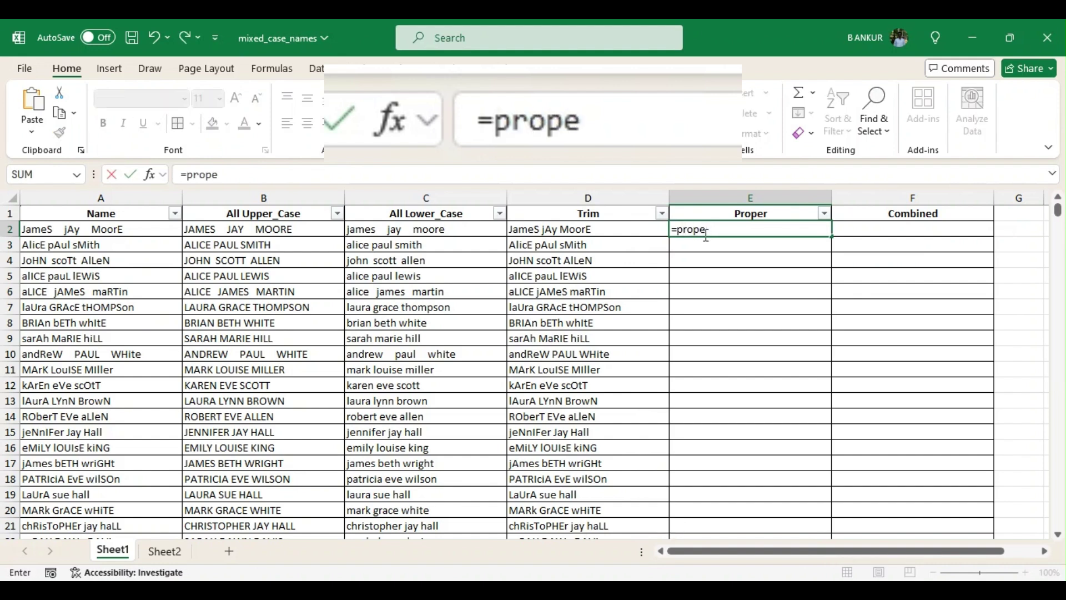
type("r(")
left_click(97, 229)
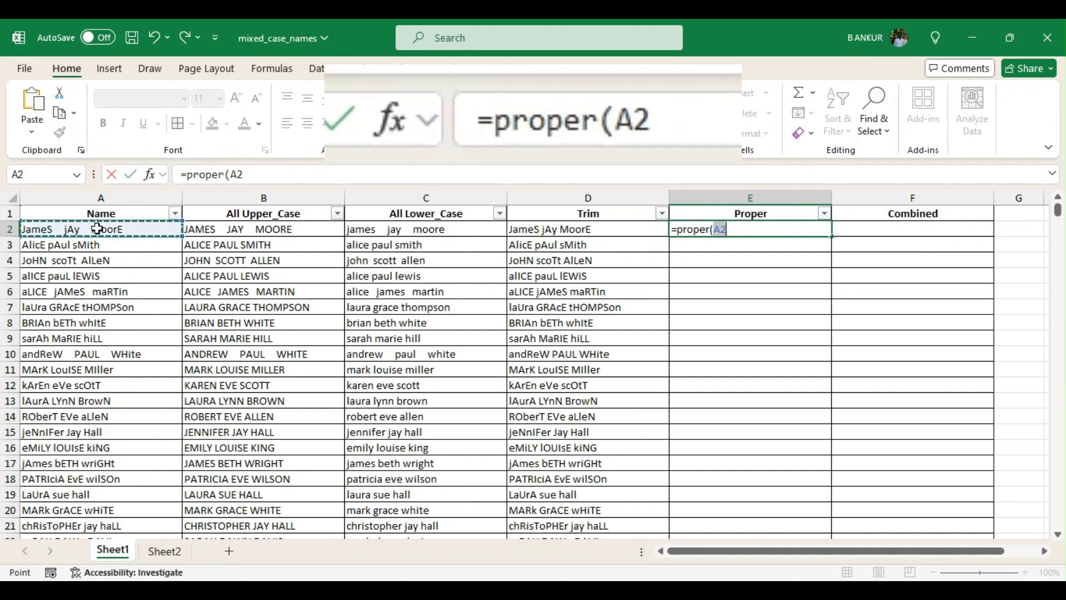
type(")")
key("ctrl+Return")
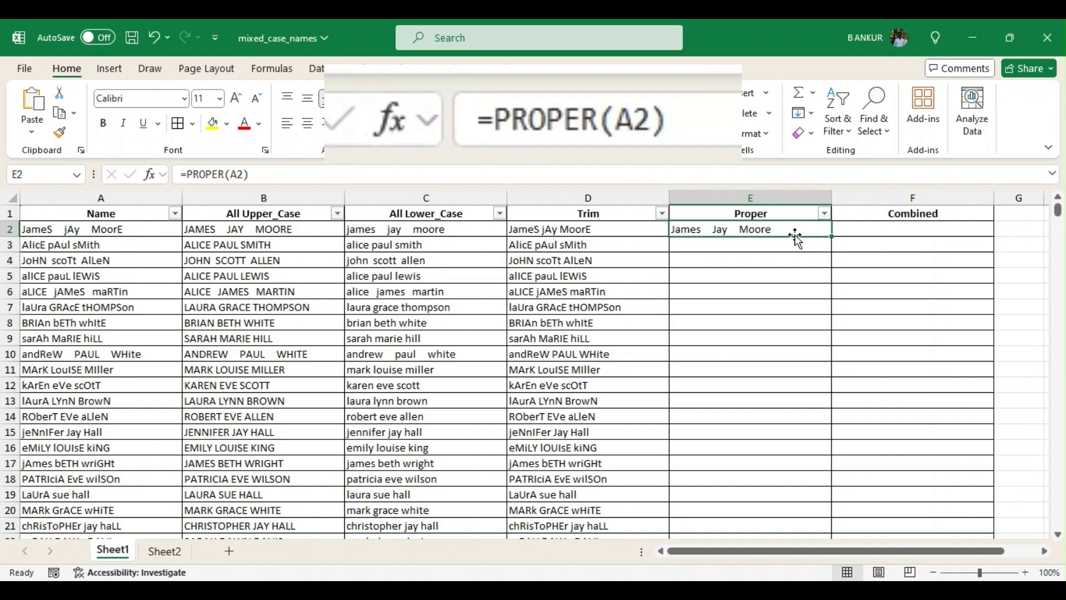
double_click(831, 238)
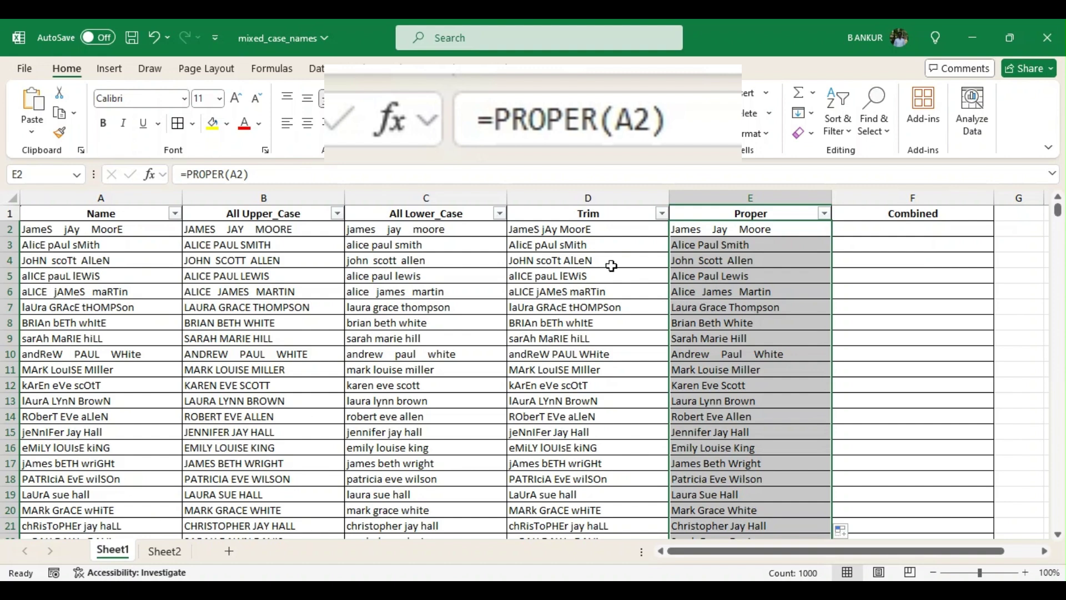
Enter =TRIM(PROPER(A2)) in cell F2 and fill the formula down the Combined column.
left_click(906, 229)
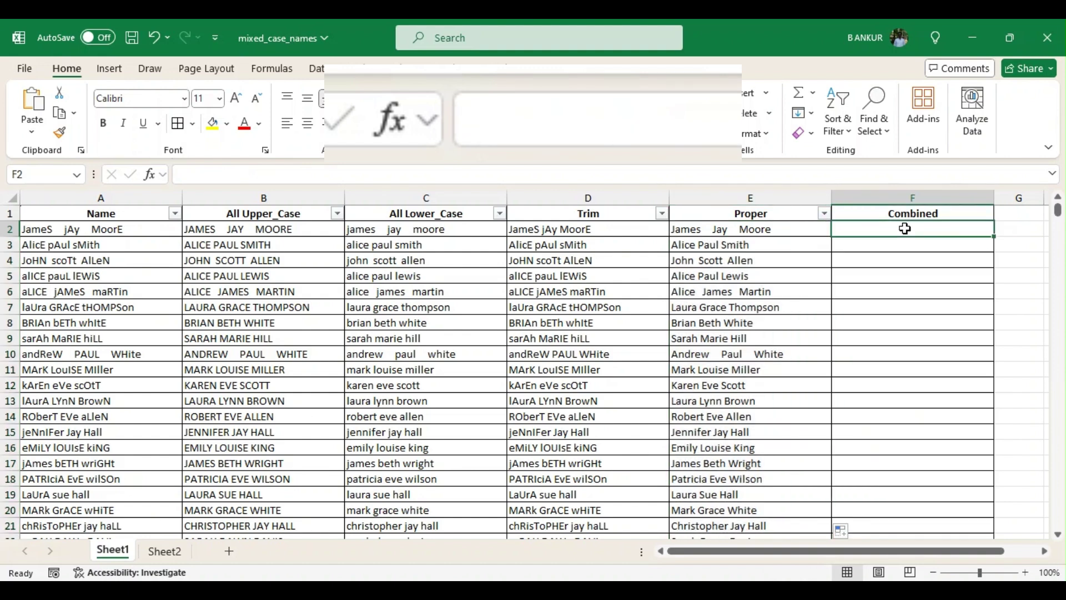
type("=")
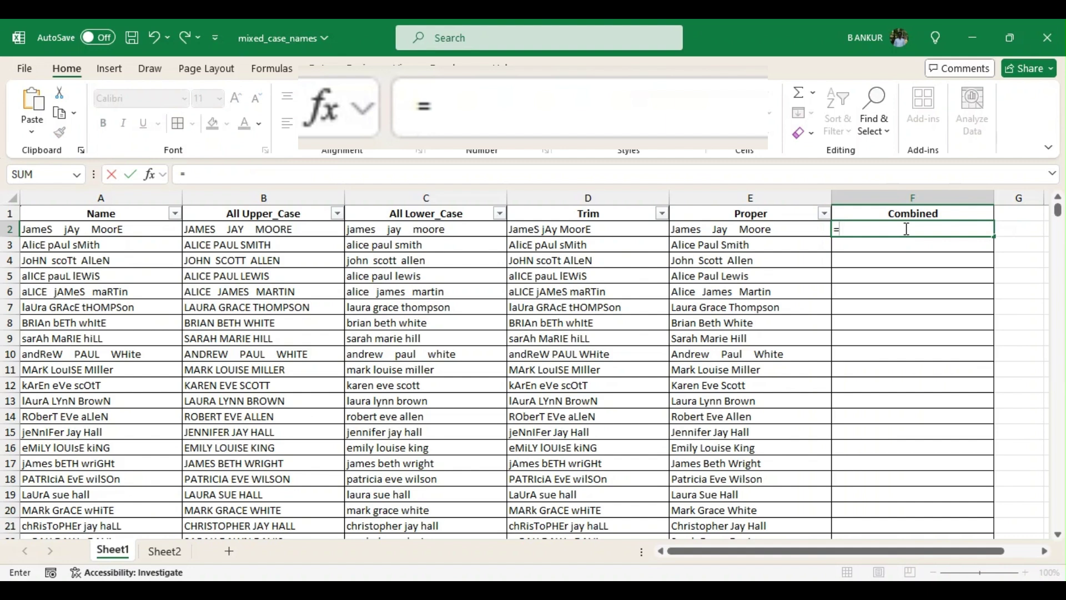
type("trim")
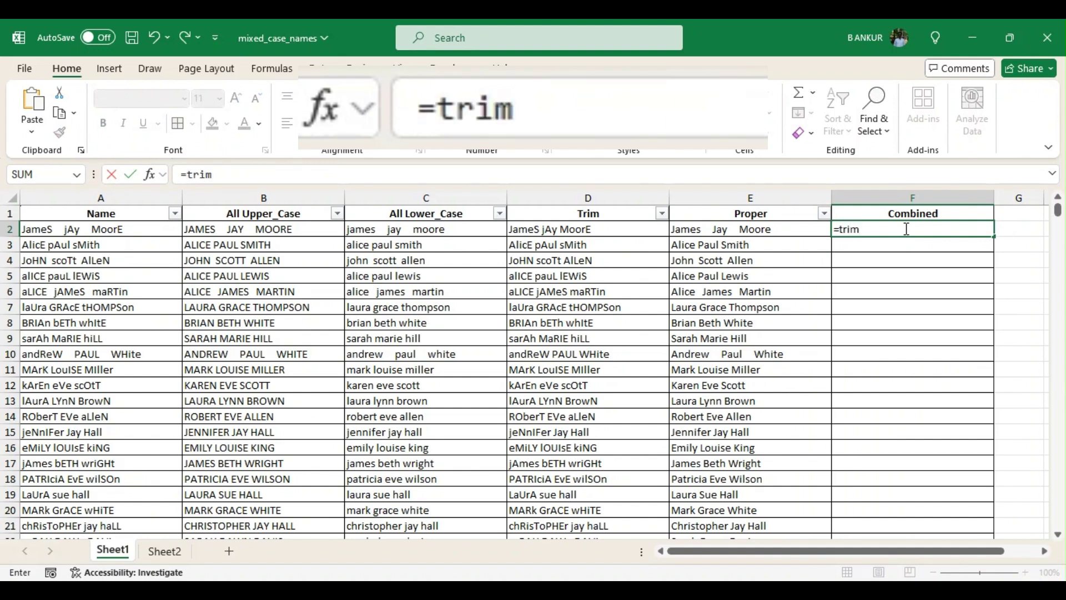
type("(prope")
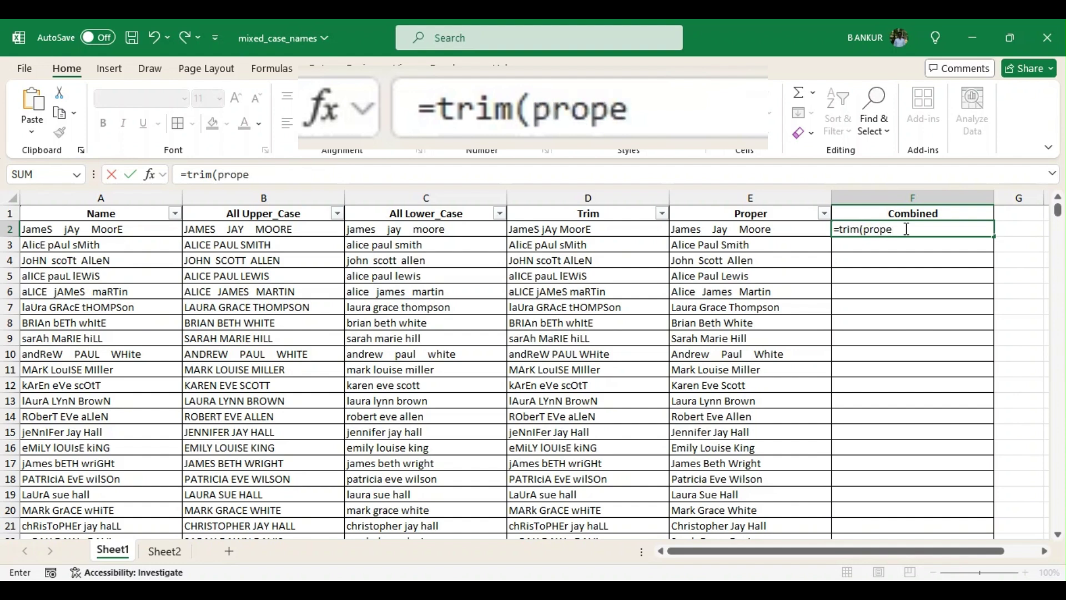
type("r(")
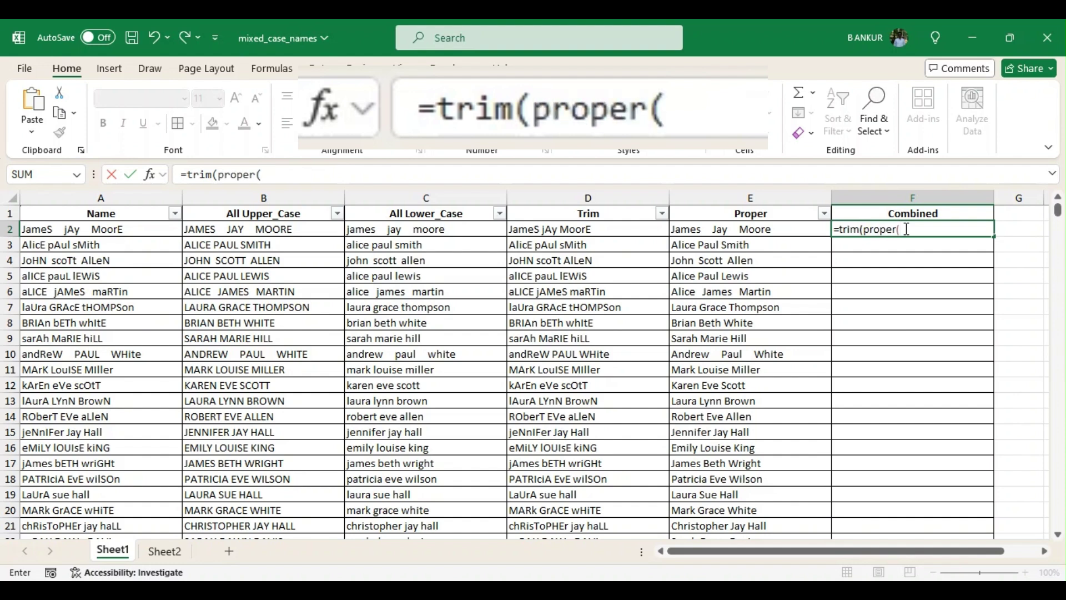
left_click(107, 231)
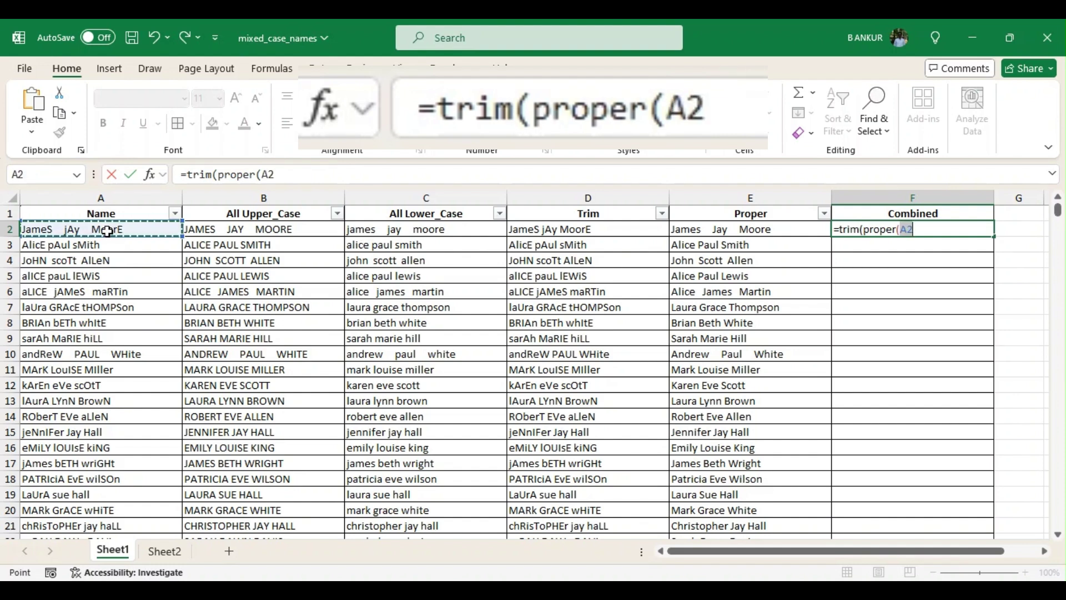
type("))")
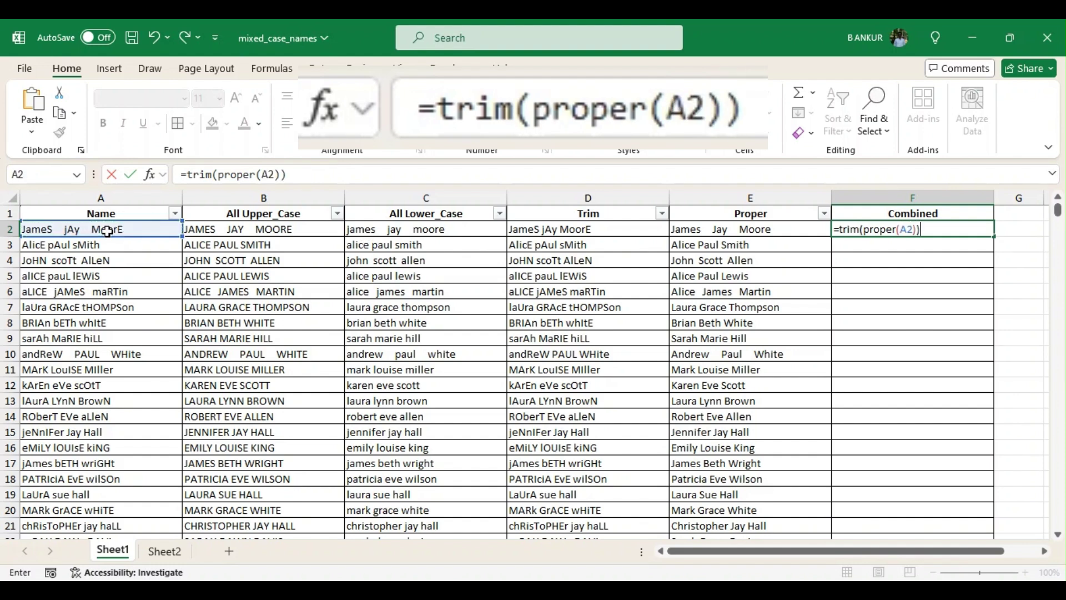
key("Return")
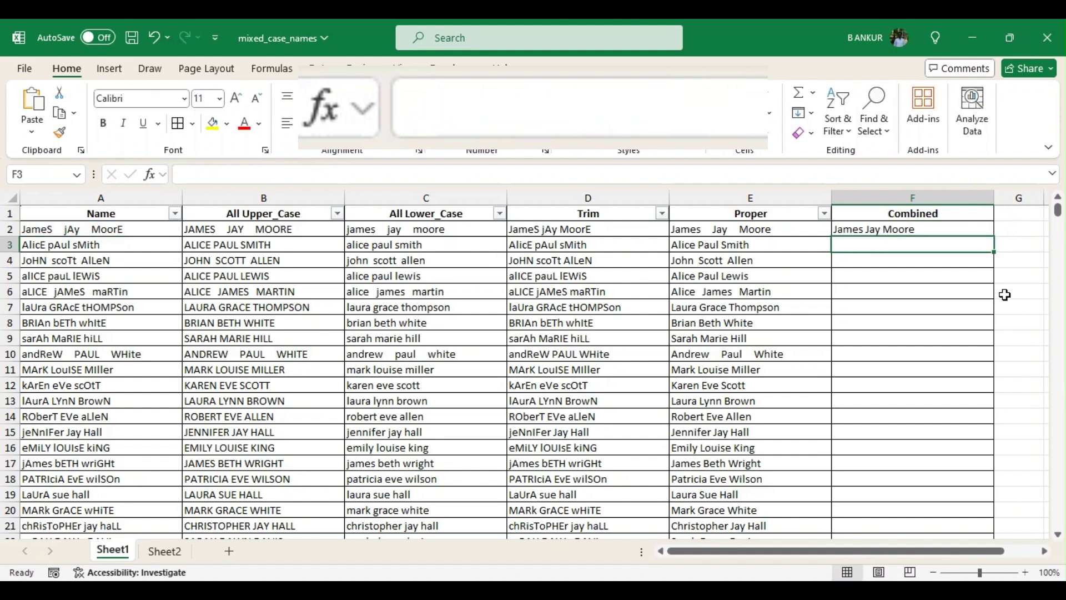
left_click(942, 225)
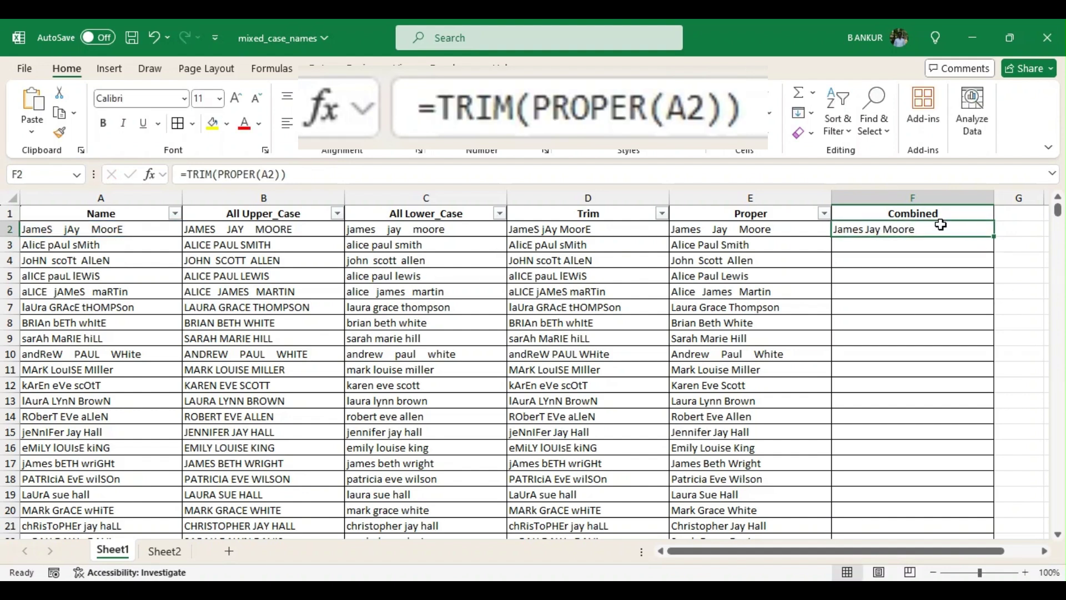
double_click(994, 237)
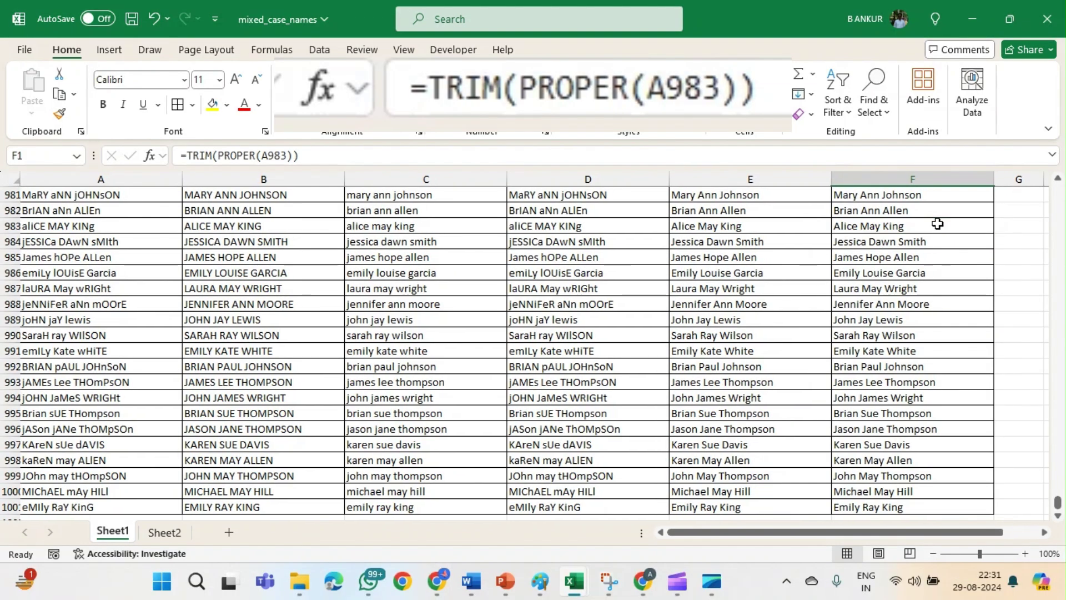
Copy the names in the Combined column from F2 down to the last filled row.
key("ctrl+Up")
key("Down")
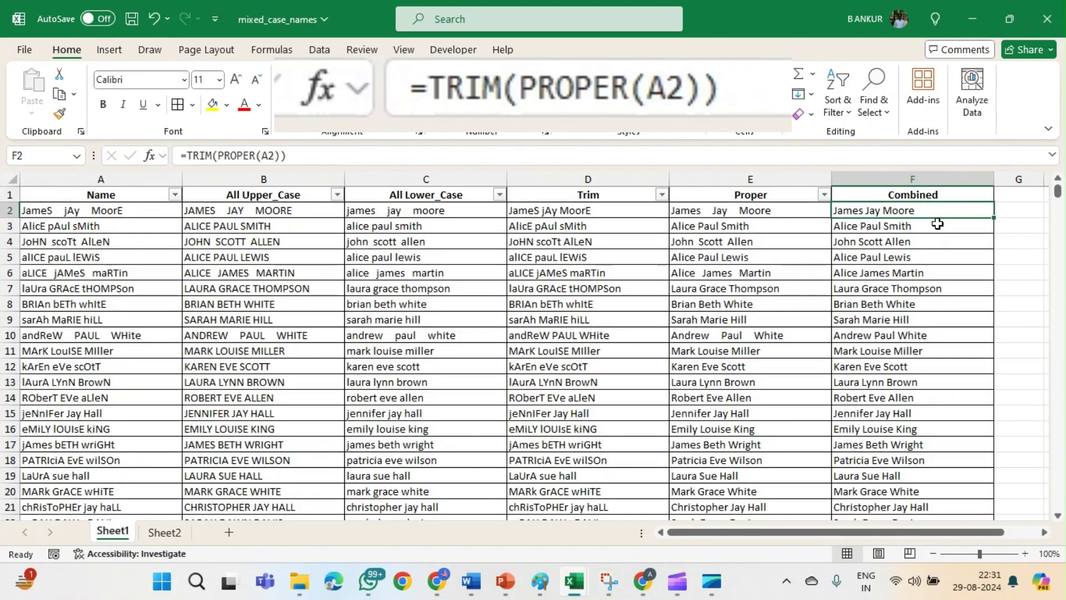
key("ctrl+shift+Down")
key("ctrl+q")
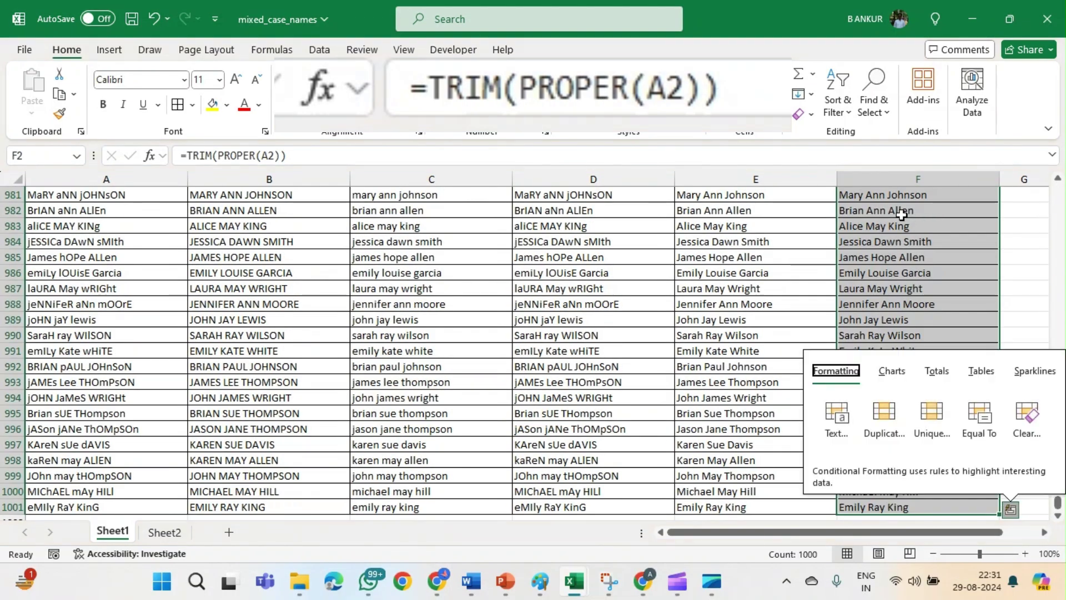
key("Escape")
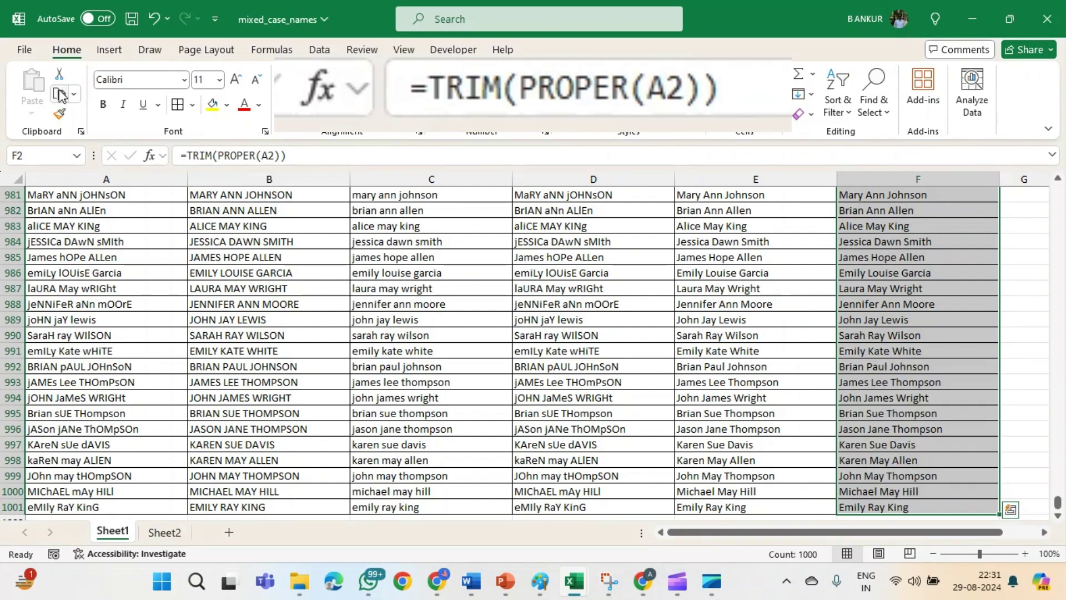
key("ctrl+c")
key("ctrl+BackSpace")
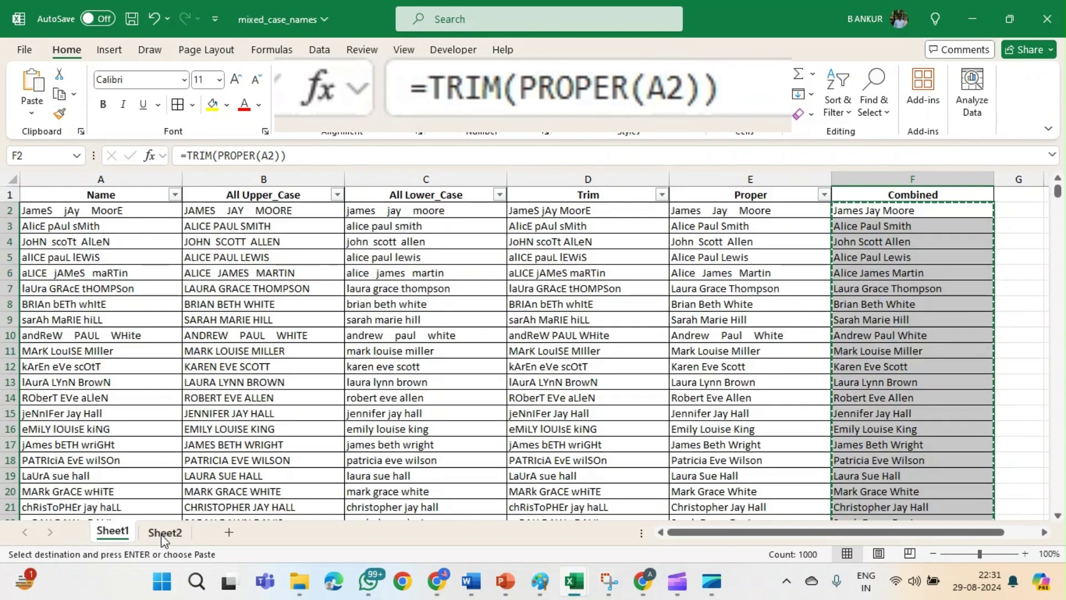
Paste the copied names as values into the Name column of Sheet2, starting at A2.
left_click(164, 532)
left_click(36, 81)
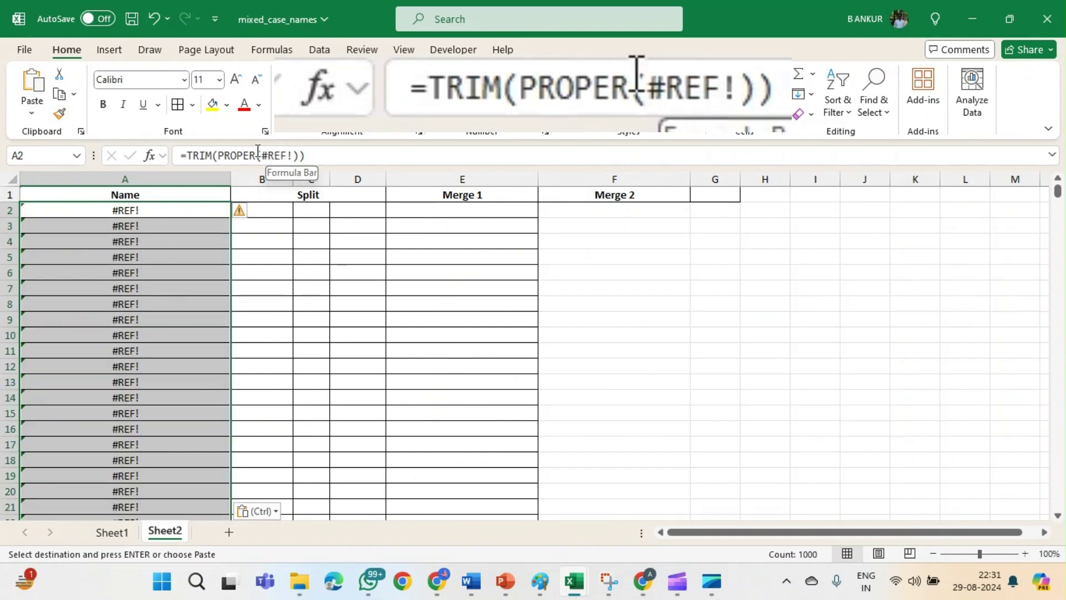
left_click(32, 114)
left_click(30, 231)
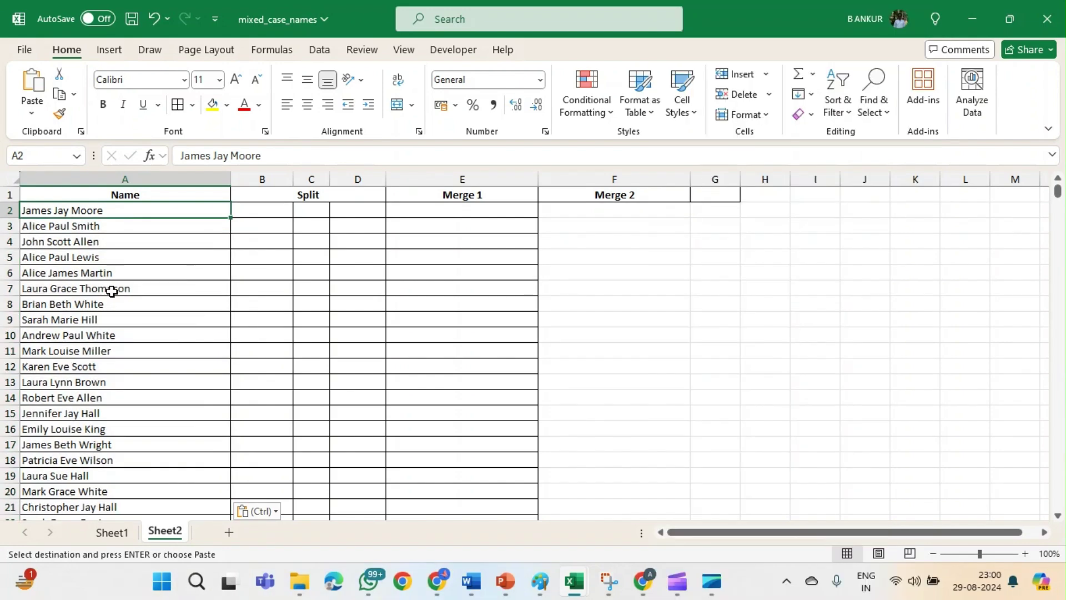
Run Text to Columns on all names in Sheet2's Name column as delimited data, with tab and space as delimiters.
key("ctrl+shift+Down")
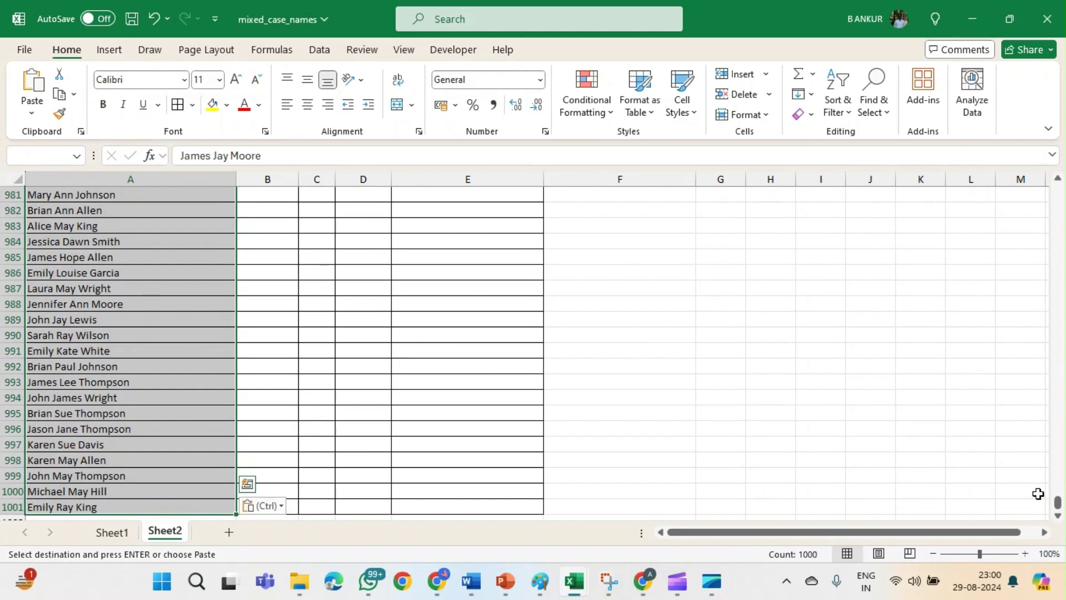
left_click_drag(1057, 501, 1046, 182)
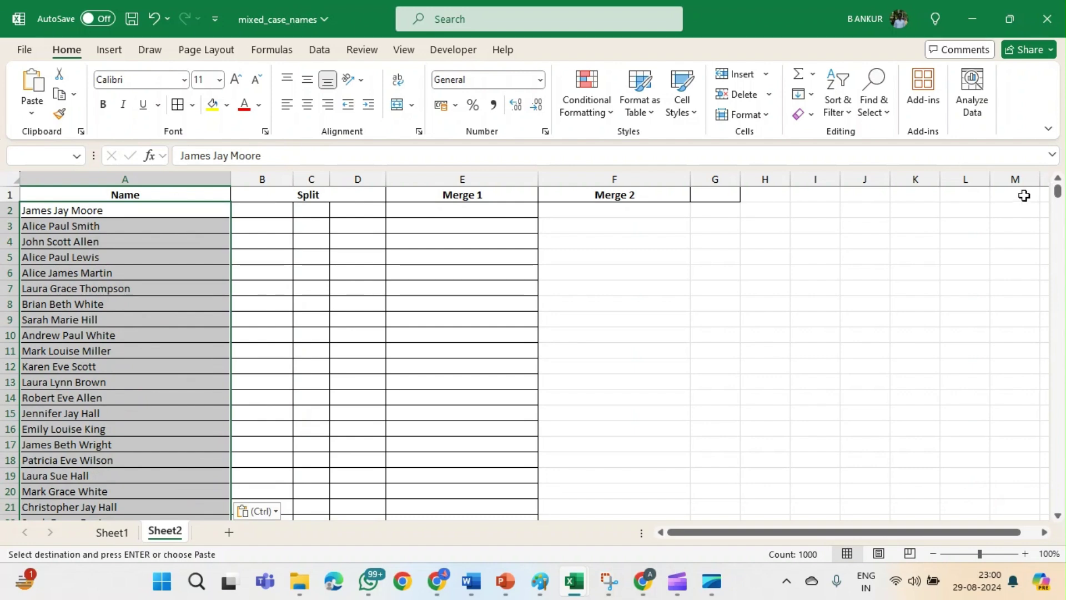
left_click(319, 51)
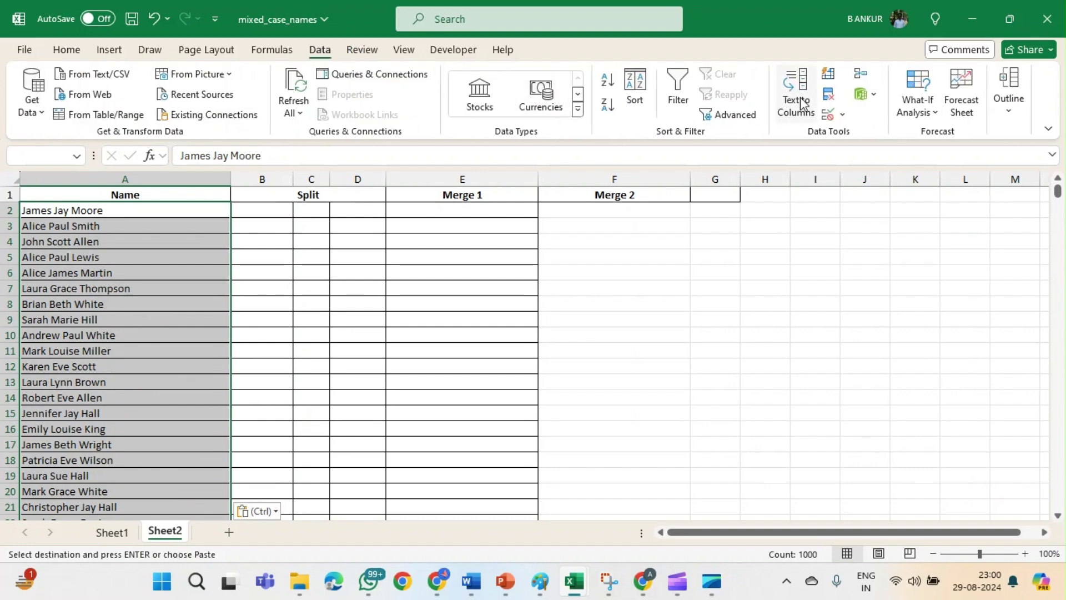
left_click(796, 103)
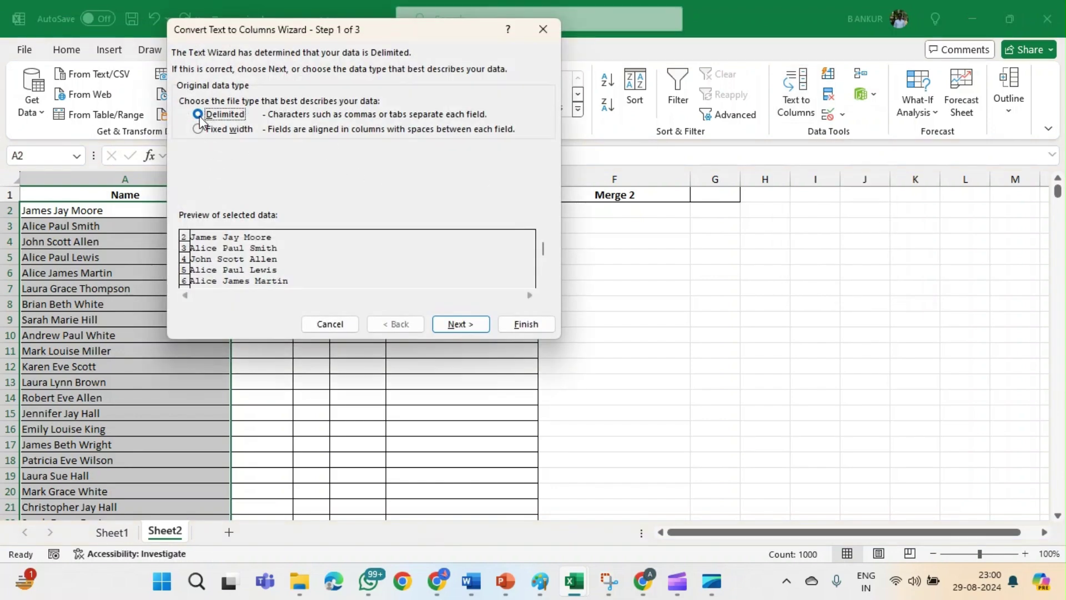
left_click(460, 327)
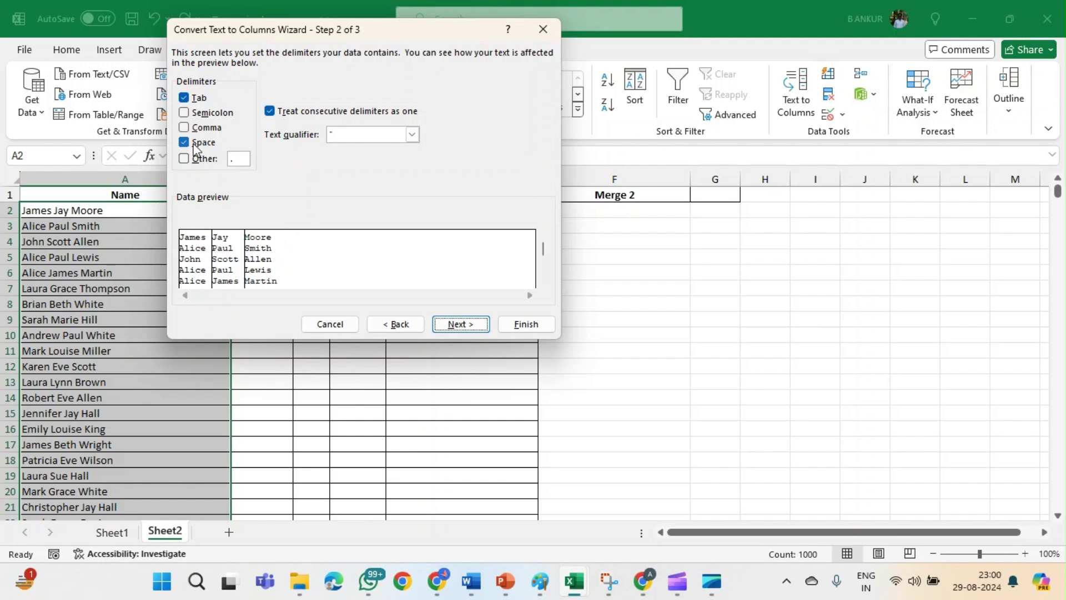
left_click(448, 325)
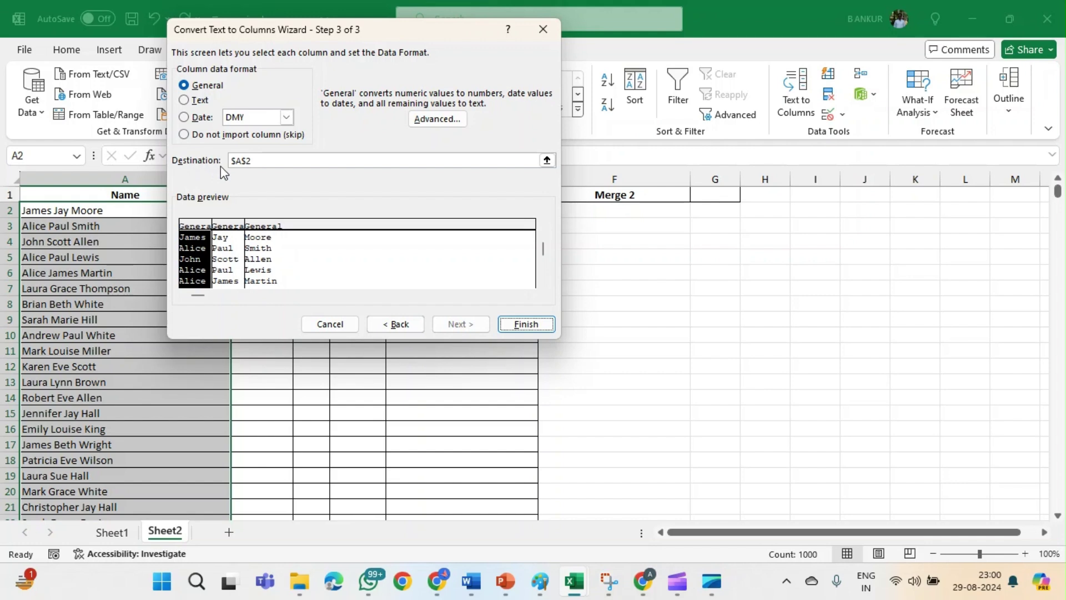
Set the split destination to $B$2, finish the conversion replacing existing data, and check the Split columns down to the last row.
left_click(547, 160)
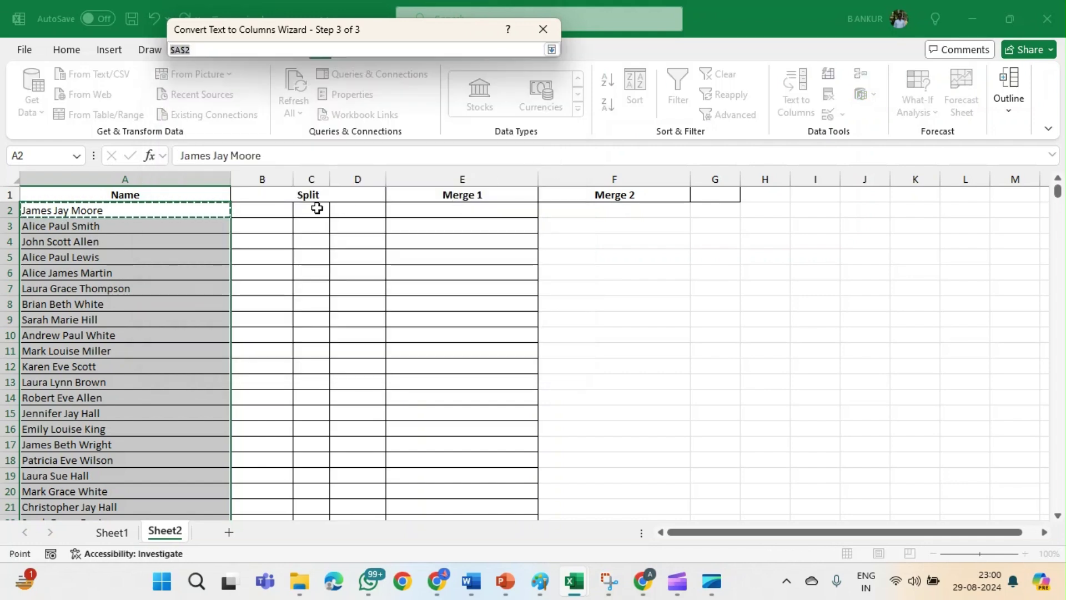
left_click(270, 211)
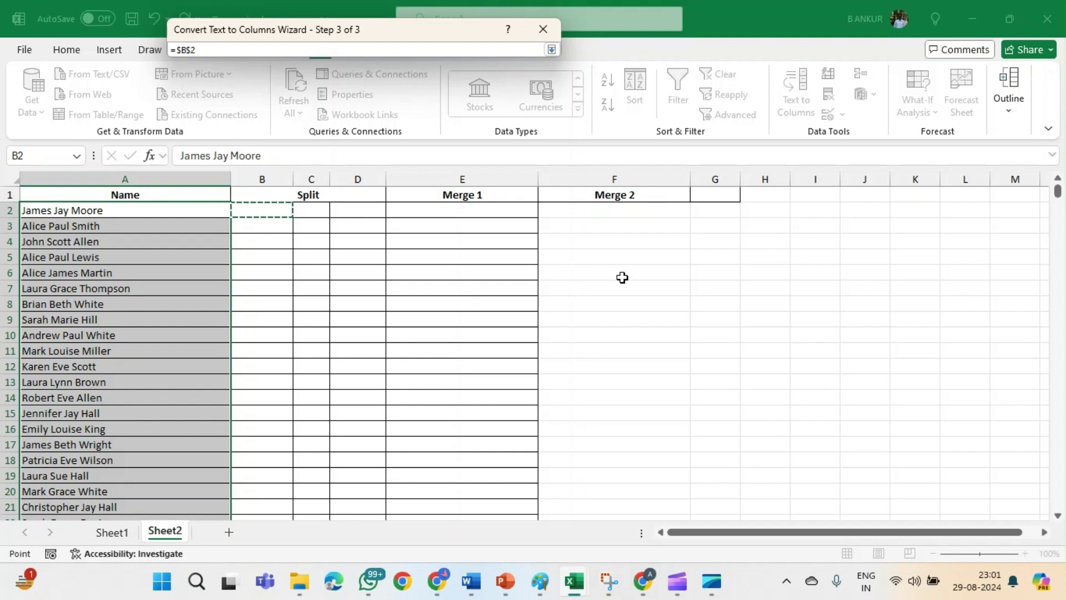
key("Return")
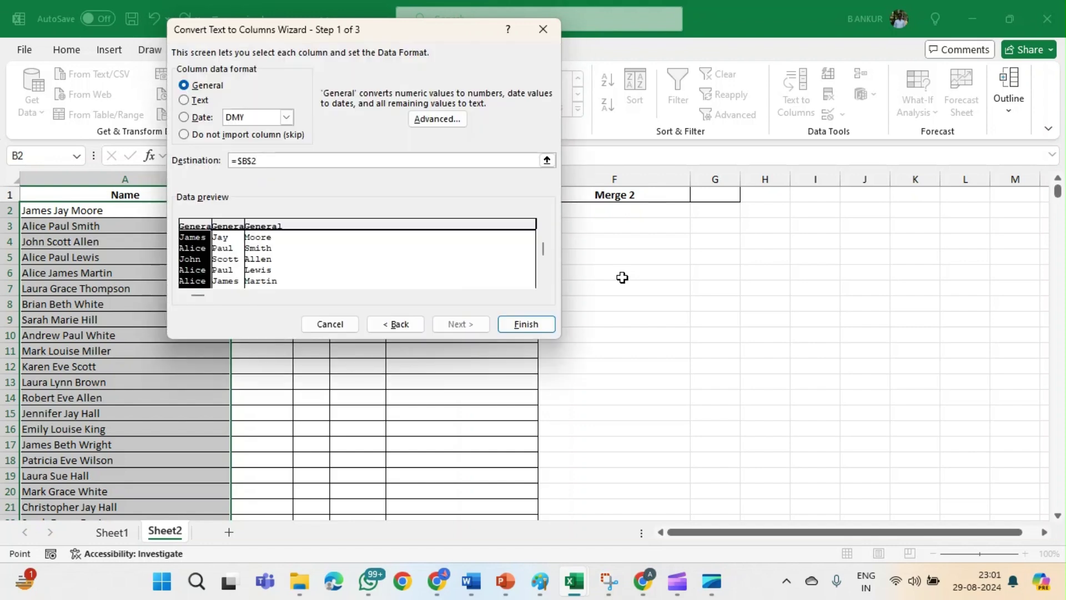
left_click(527, 325)
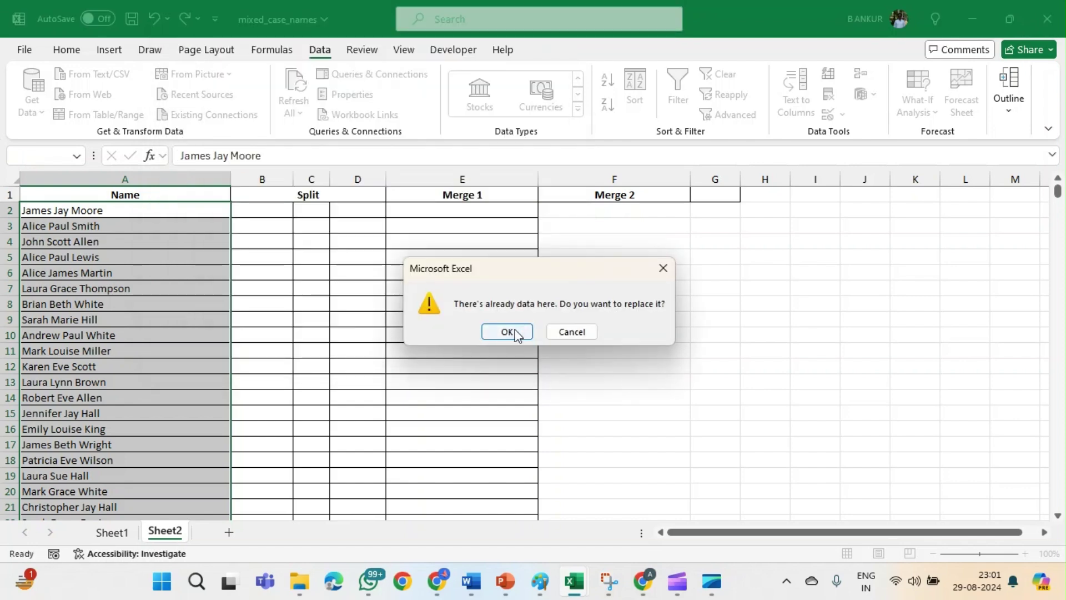
left_click(507, 332)
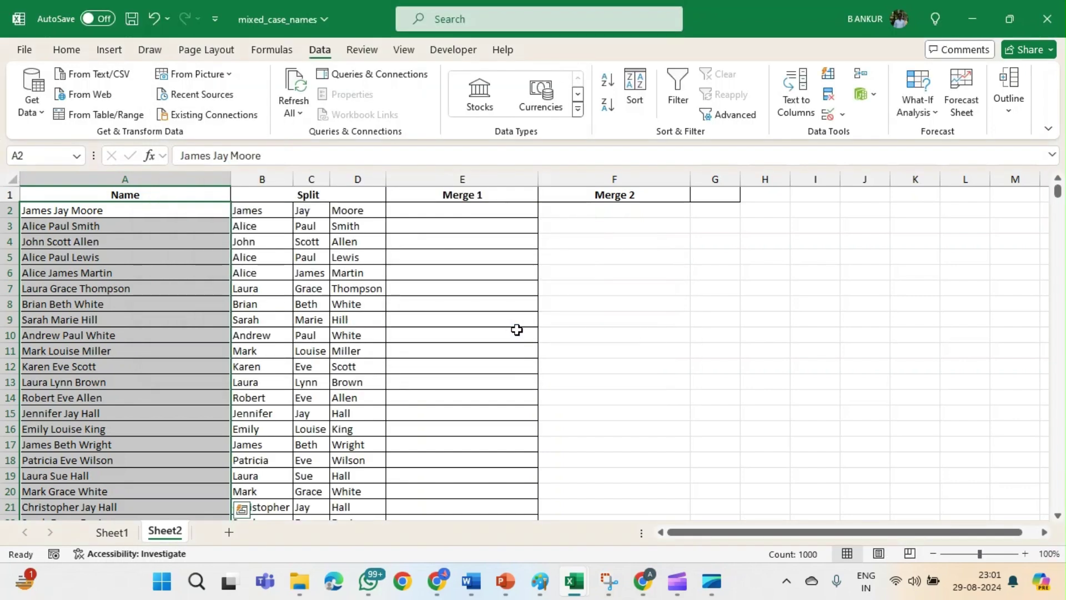
left_click(279, 215)
key("ctrl+Down")
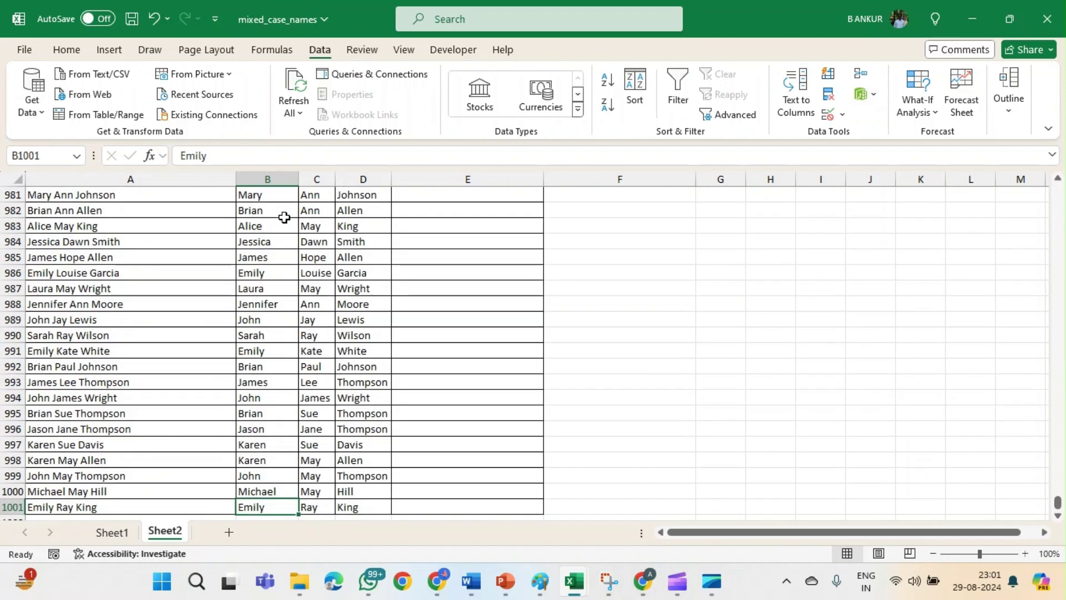
key("ctrl+Up")
left_click(284, 217)
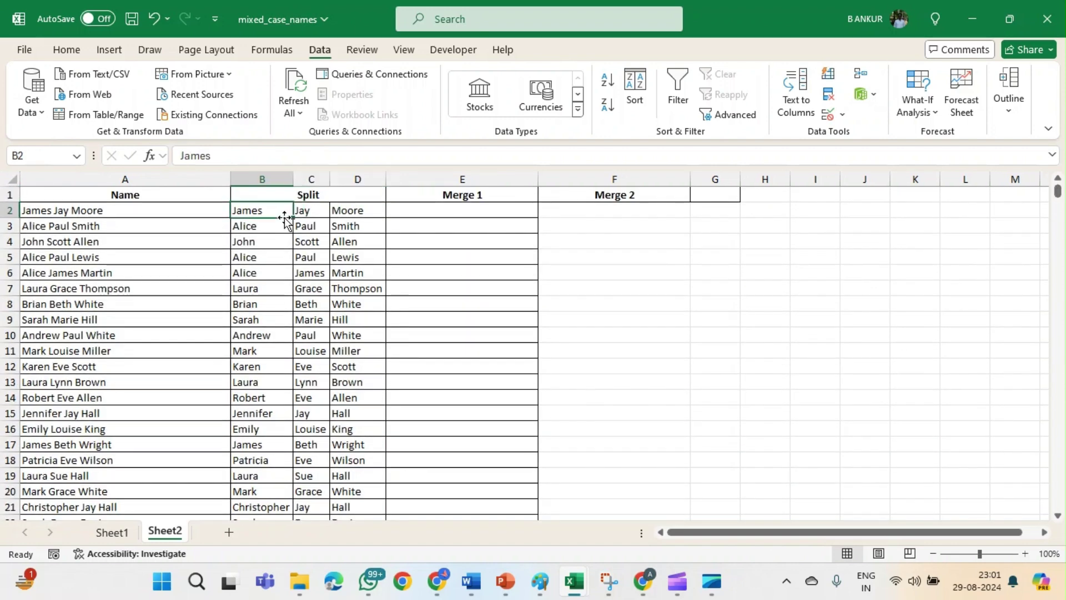
Enter the formula =B2&" "&C2&" "&D2 in E2 under Merge 1 to join the three name parts with spaces.
key("Right")
key("Right")
key("Right")
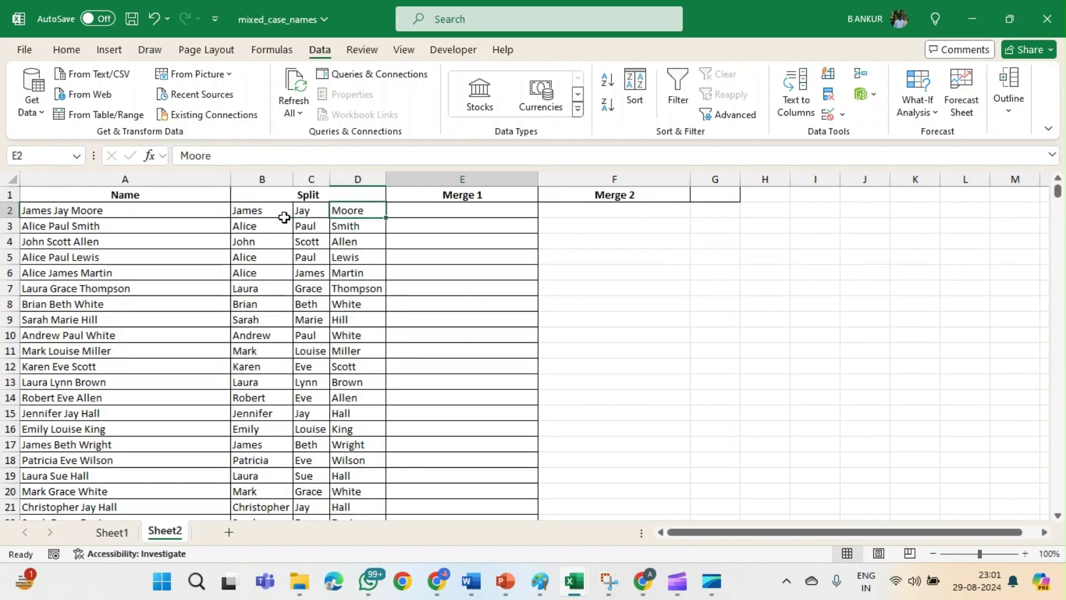
type("=")
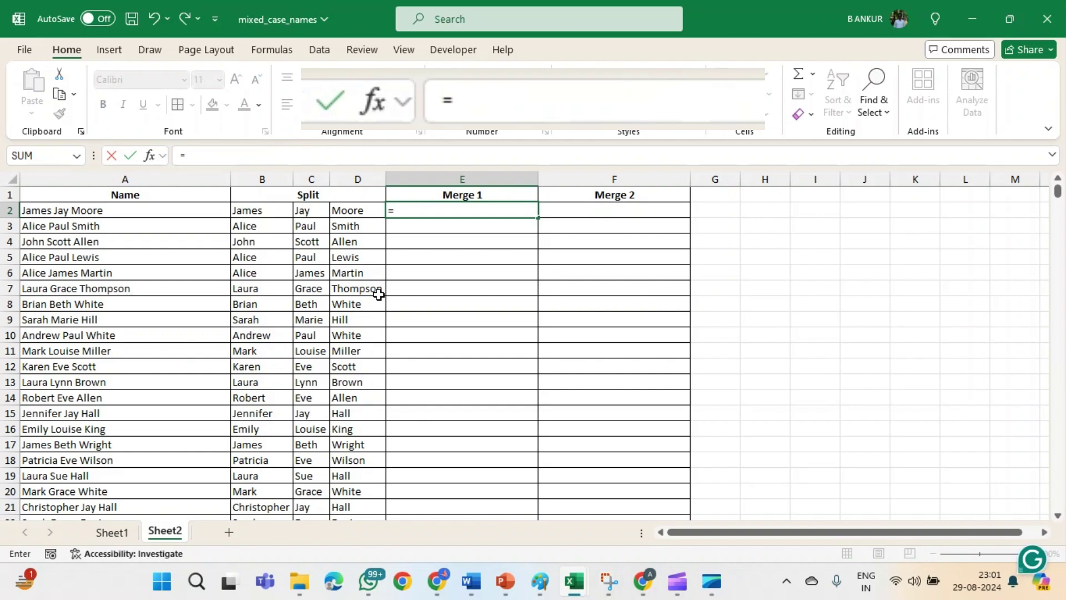
key("Left")
key("Left")
key("Left")
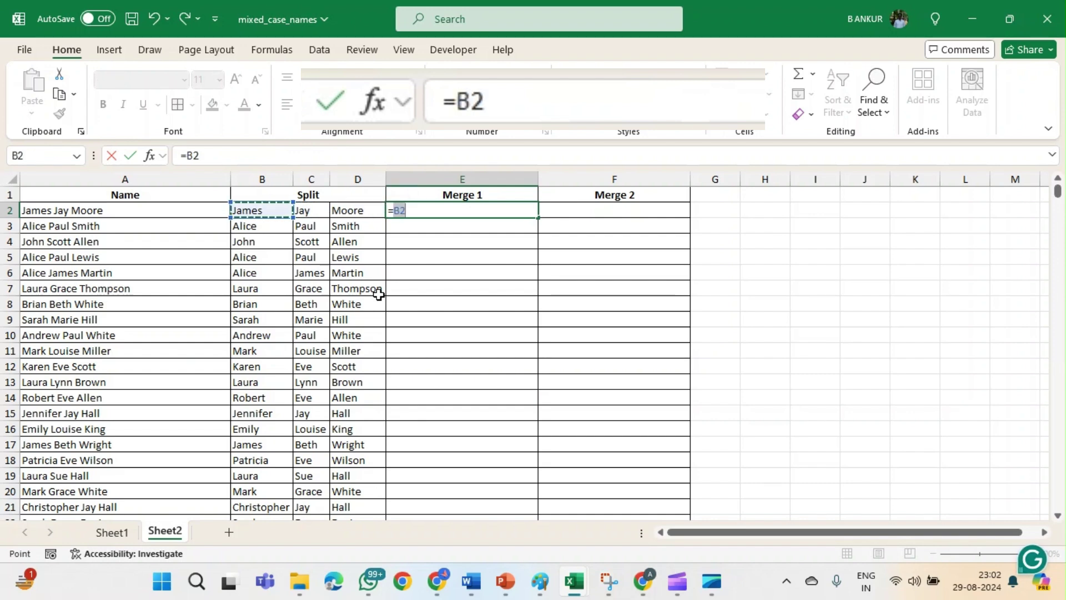
type("&'")
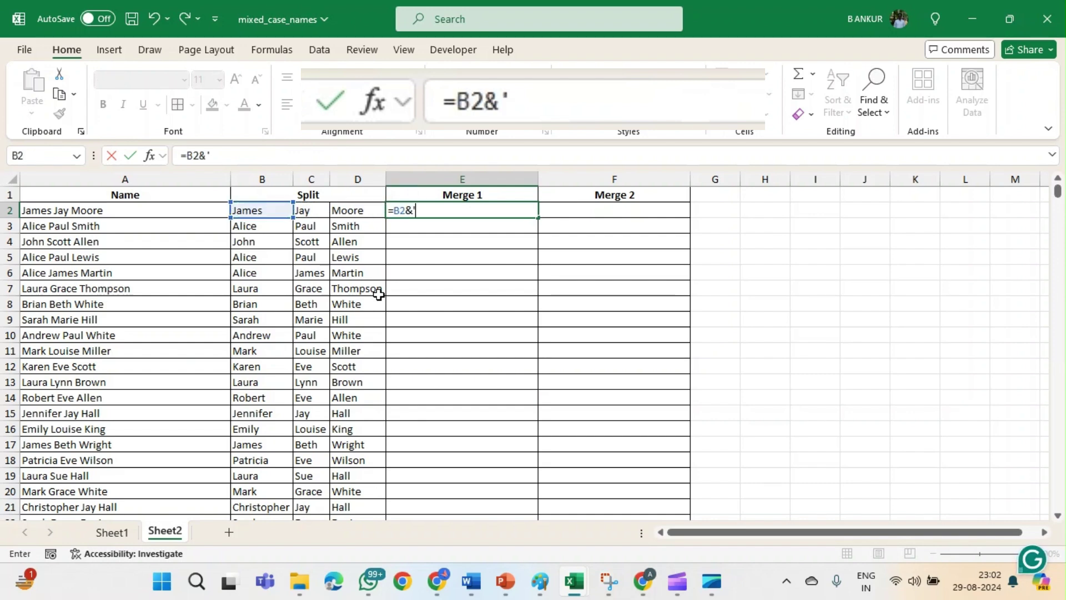
key("BackSpace")
type("\"")
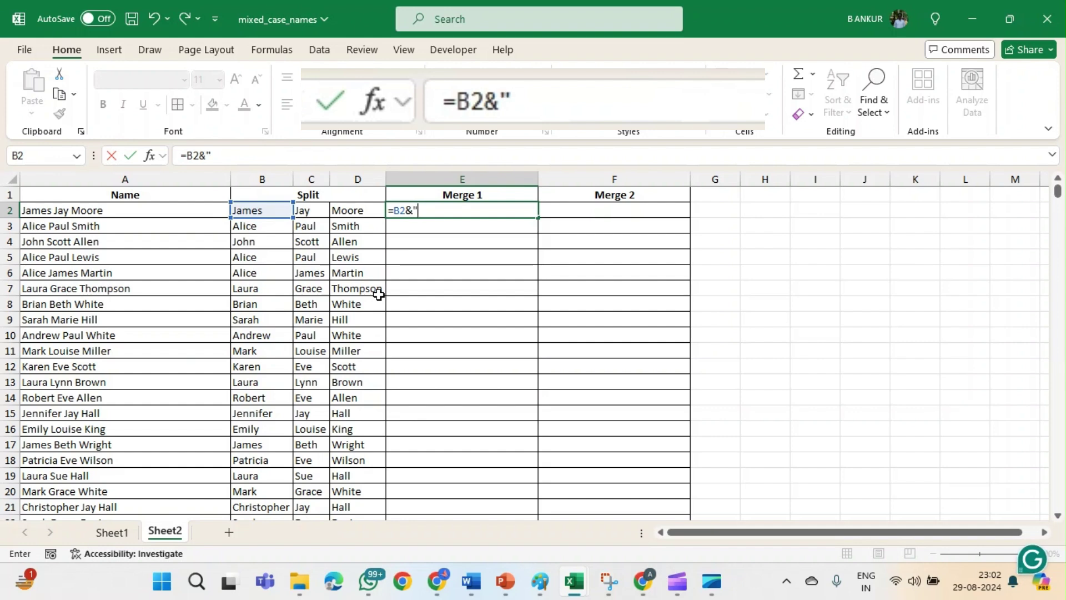
type(" \"&")
key("Left")
key("Left")
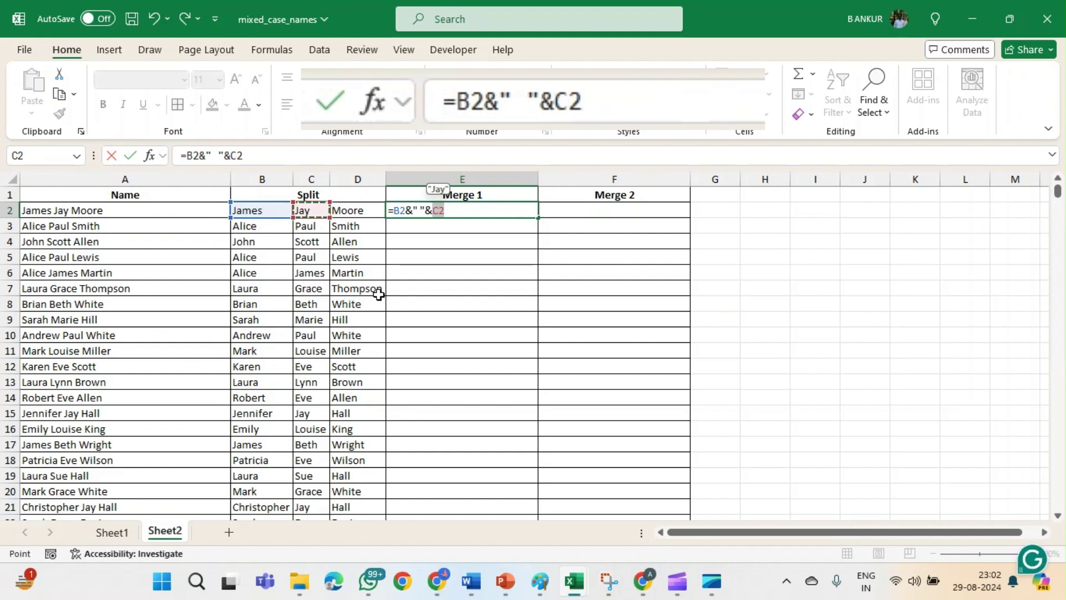
type("&")
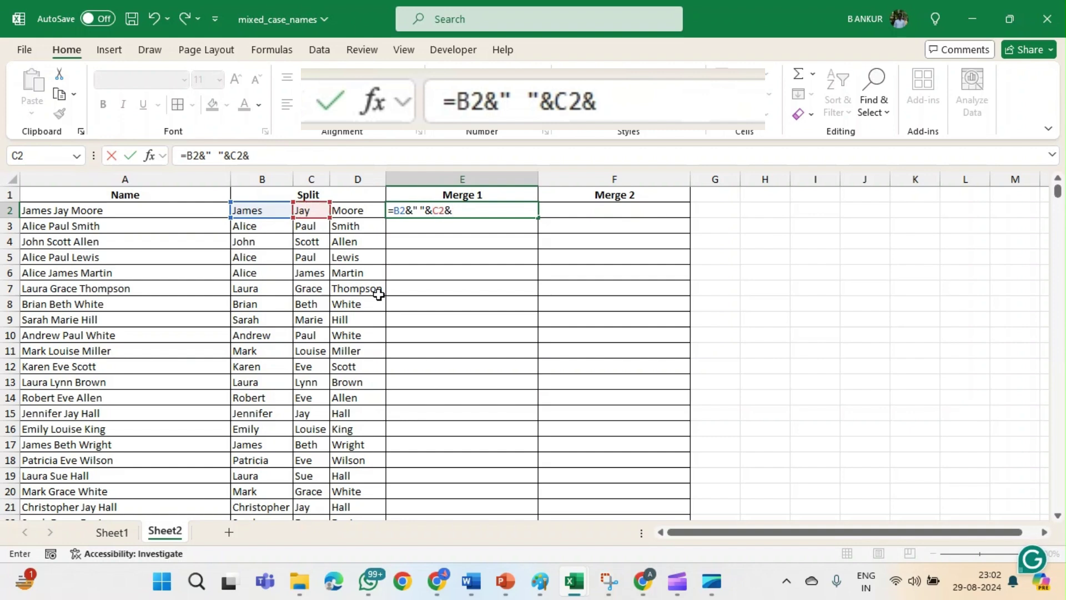
type("\" \"&")
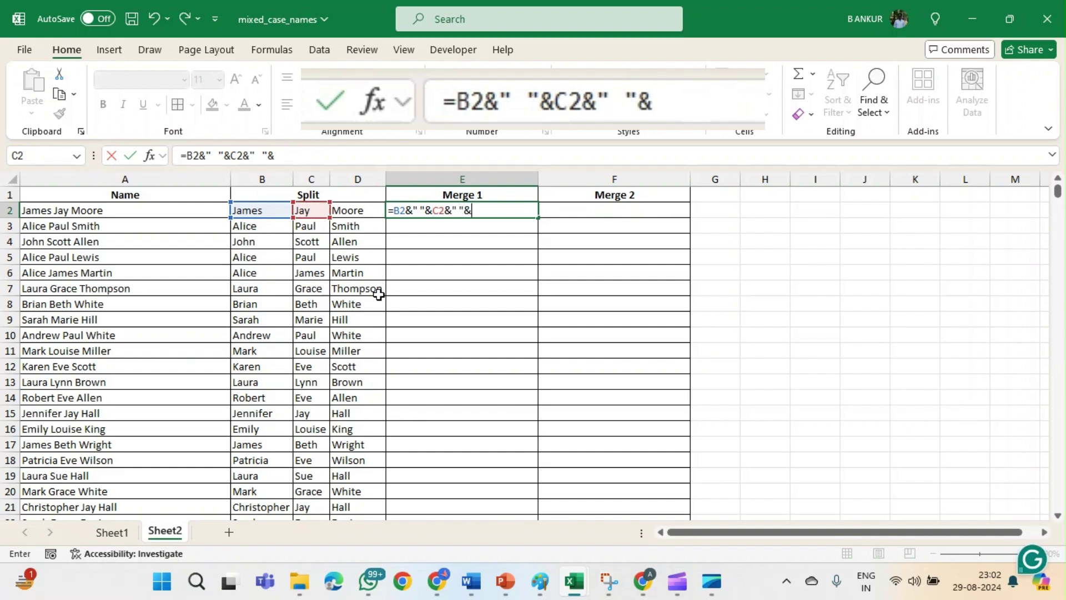
key("Left")
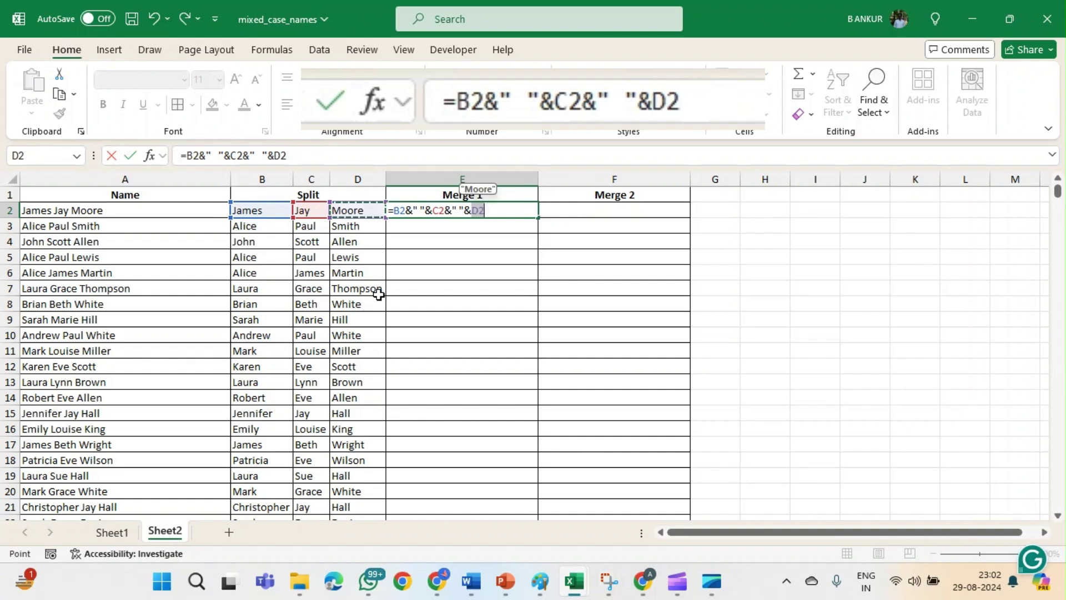
key("ctrl+Return")
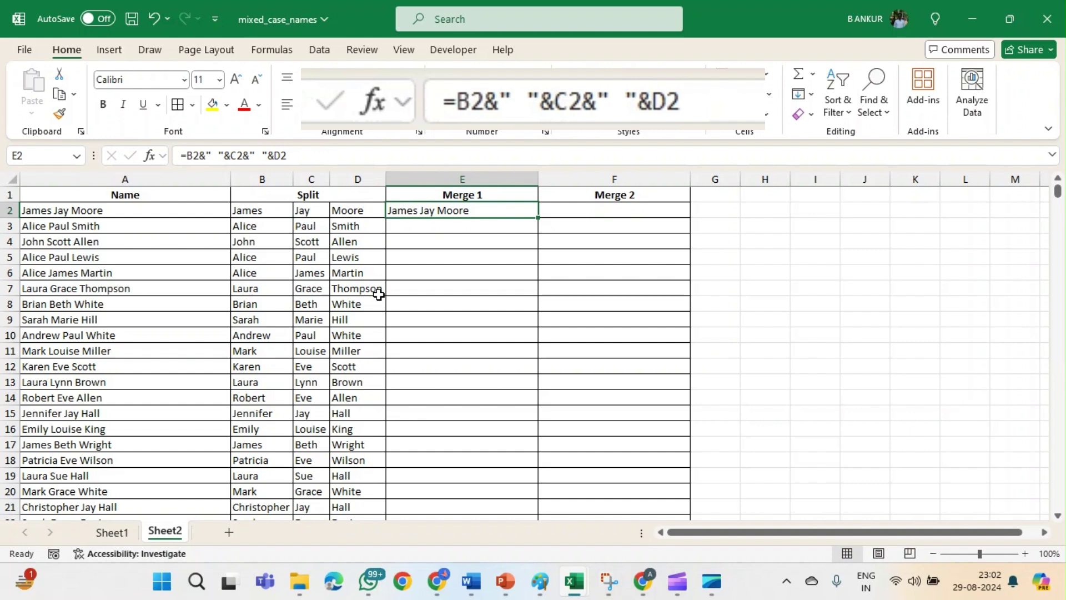
Enter the formula =TEXTJOIN(" ",0,B2:D2) in F2 under Merge 2 to combine the split name parts.
key("Right")
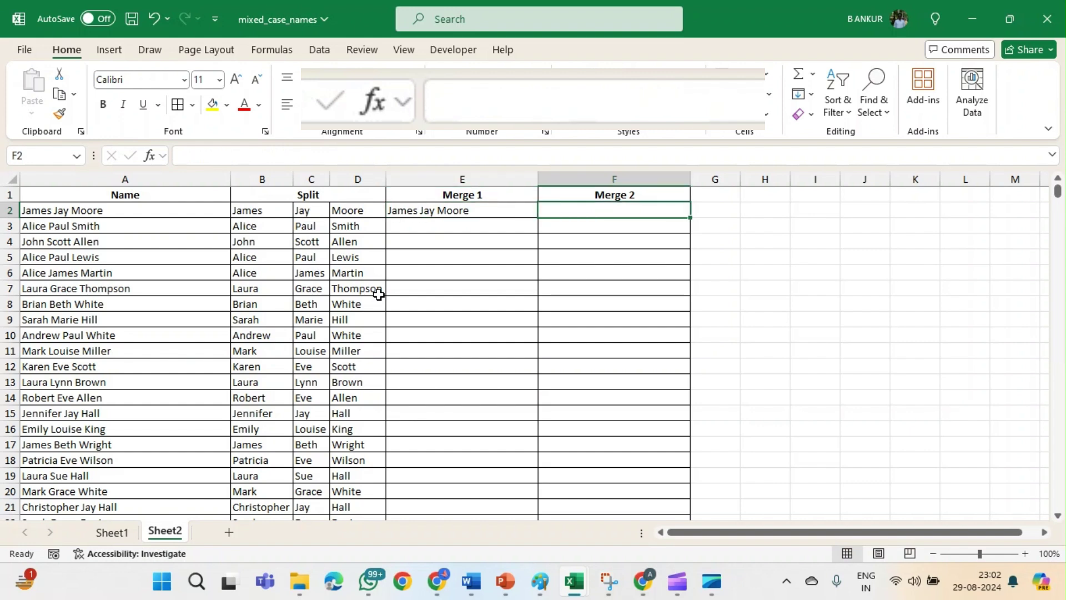
type("=")
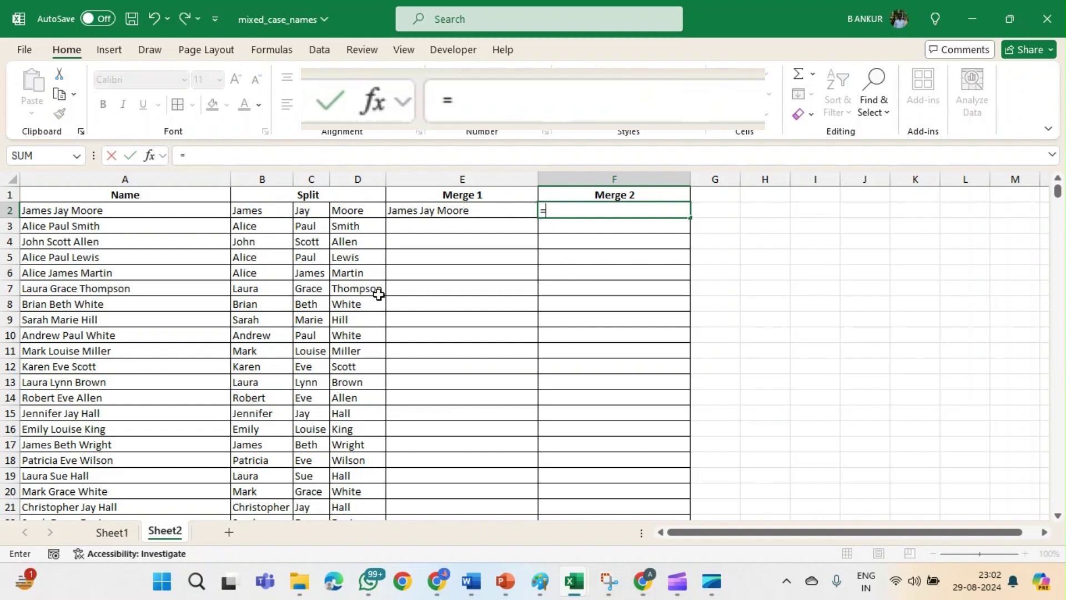
type("tex")
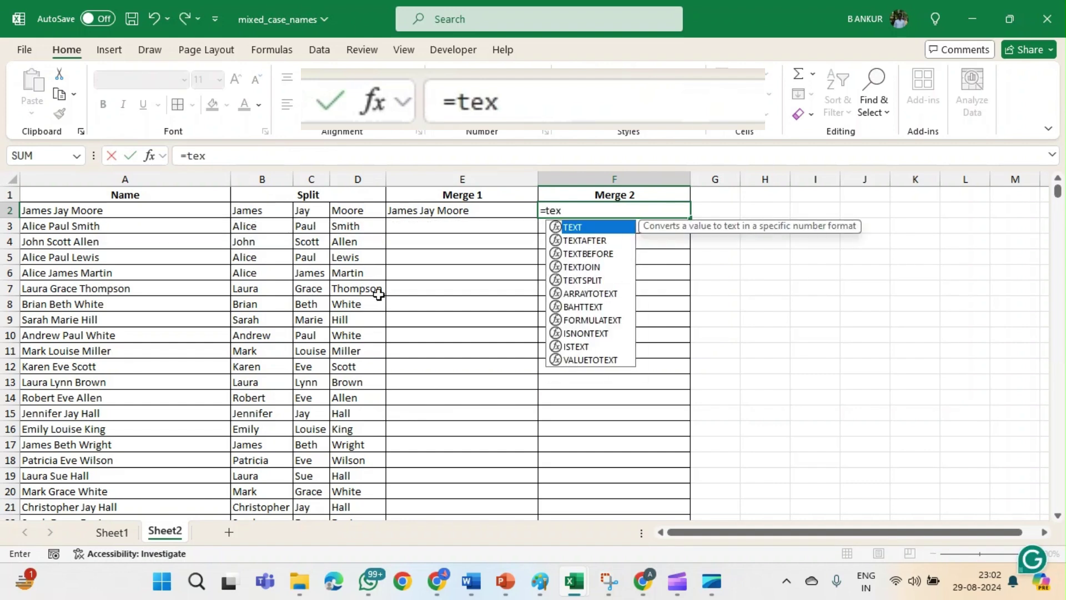
type("tj")
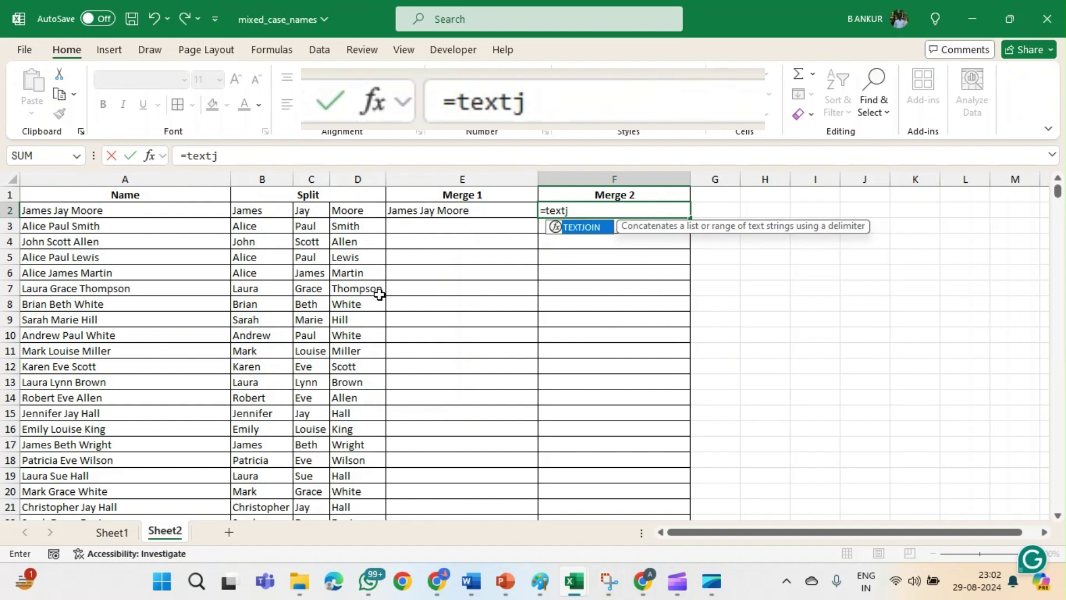
key("Tab")
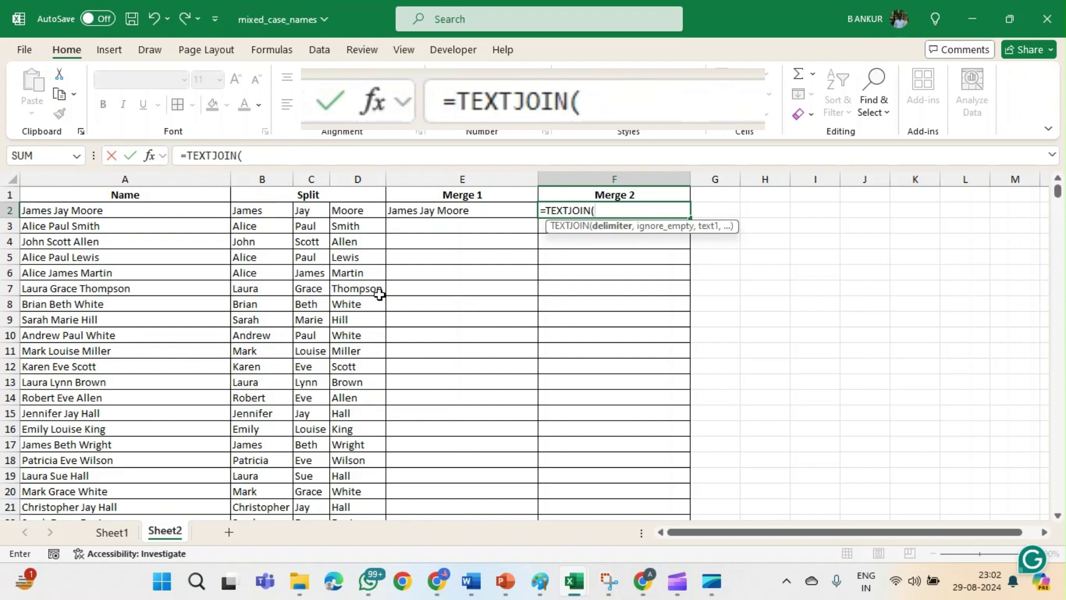
type("\" \",")
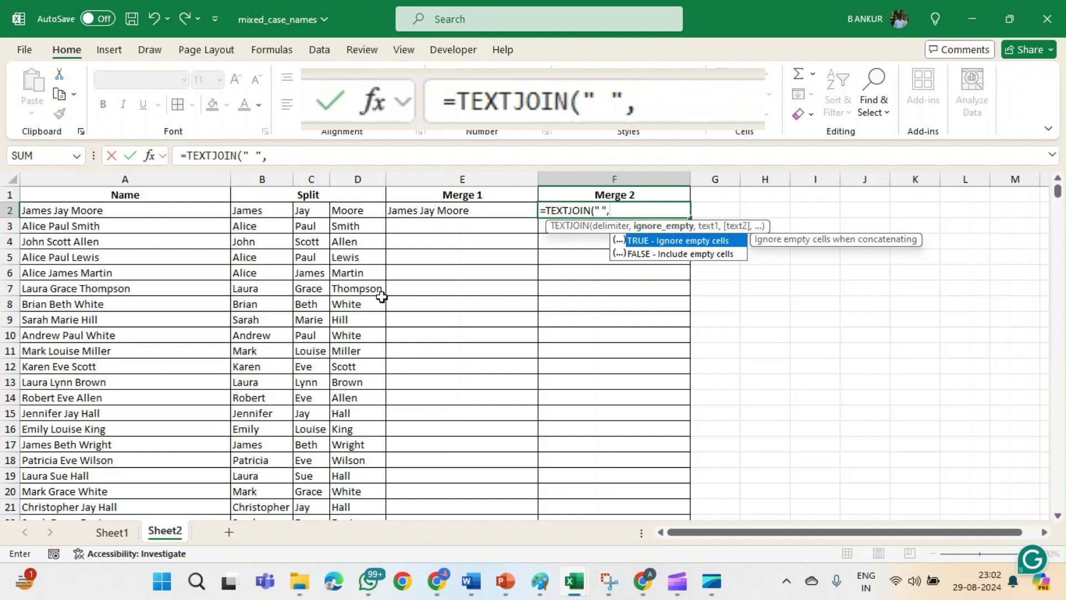
type("0,")
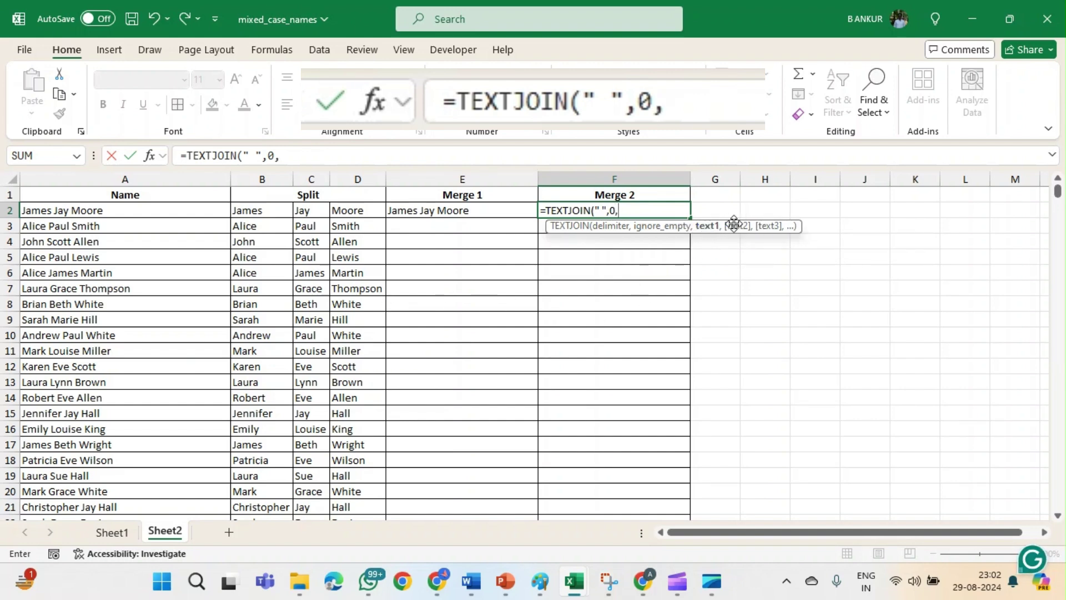
left_click(254, 211)
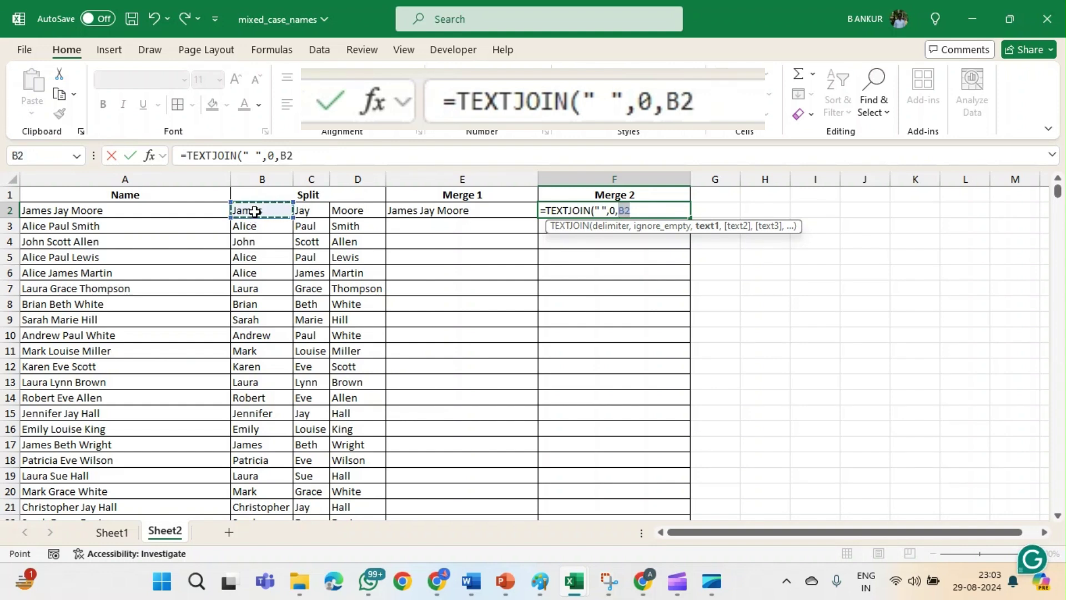
key("shift+Right")
key("shift+Right")
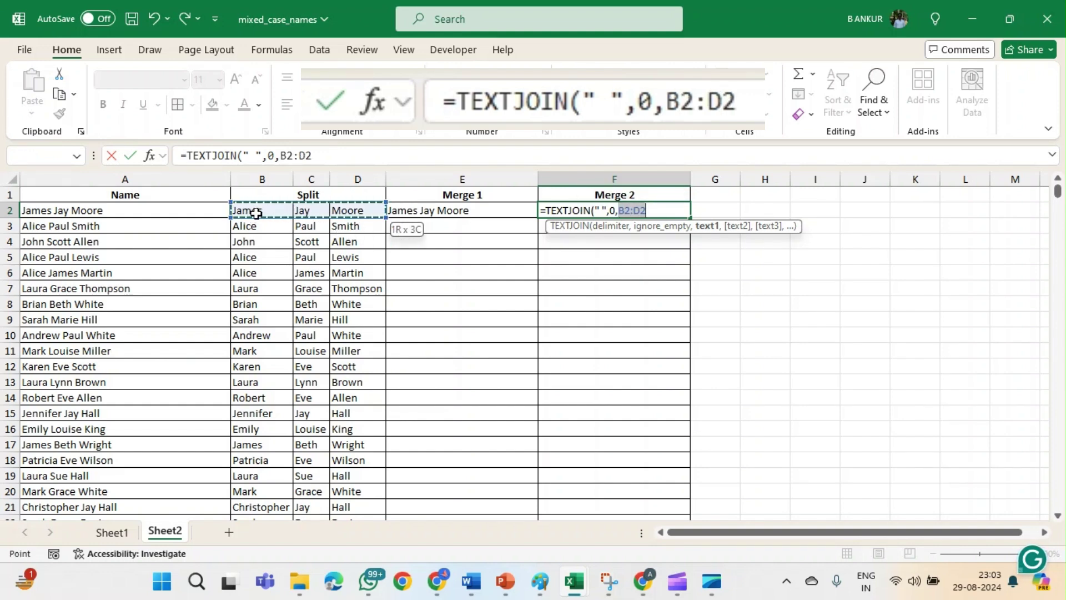
type(")")
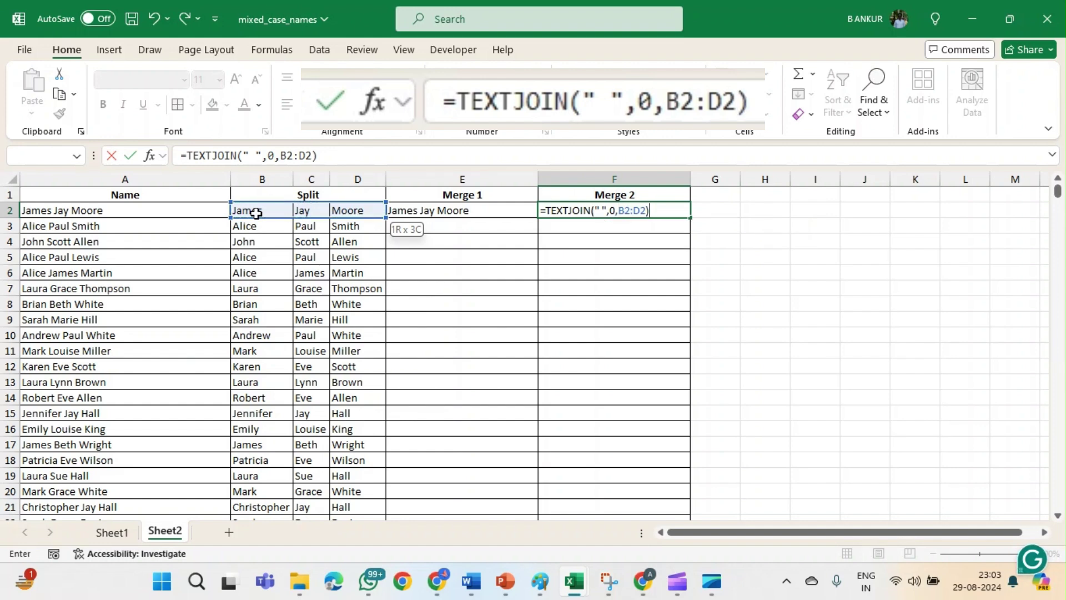
key("Return")
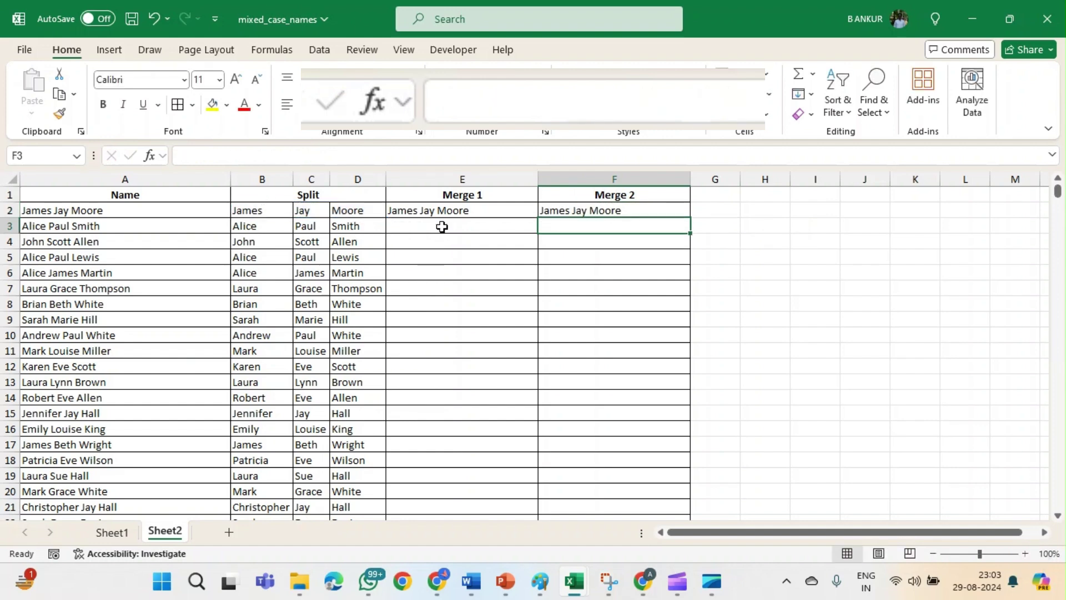
Fill the Merge 1 and Merge 2 formulas from E2:F2 down to the last name row and check the column's end.
left_click(443, 210)
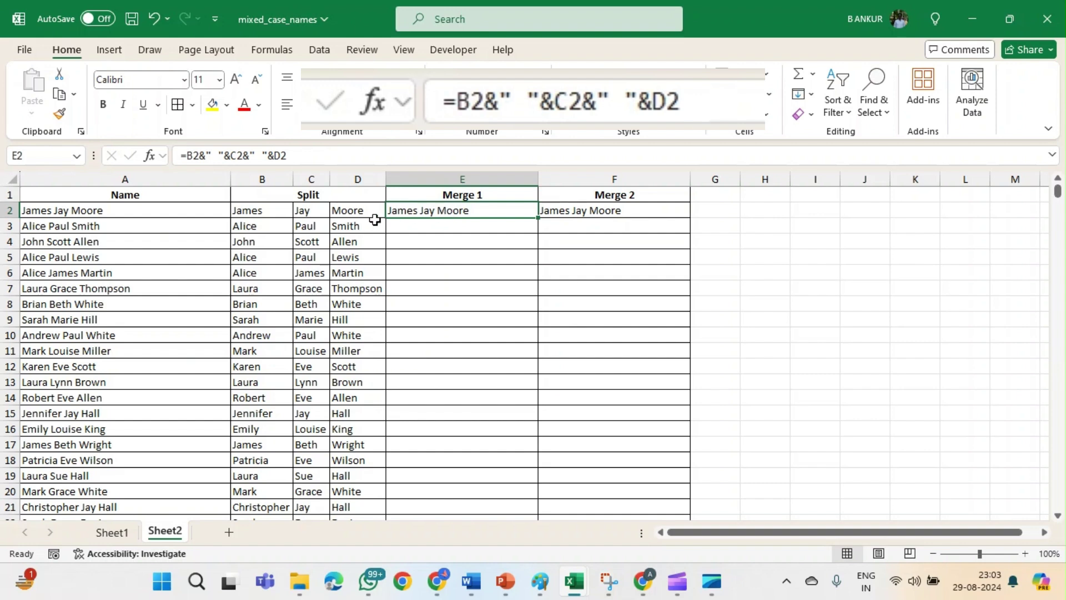
left_click(540, 212, "shift")
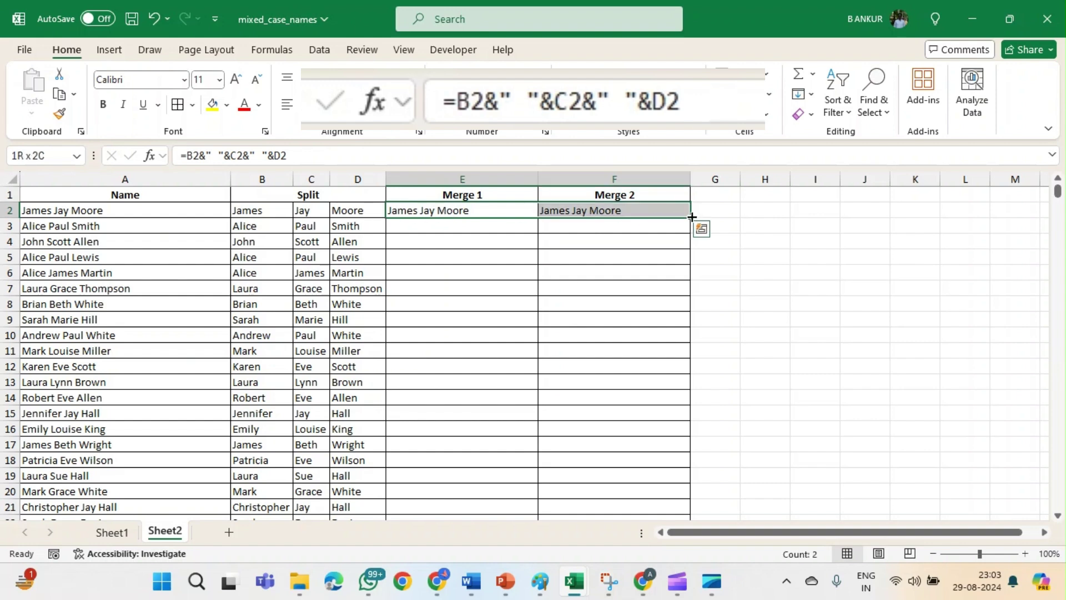
double_click(691, 217)
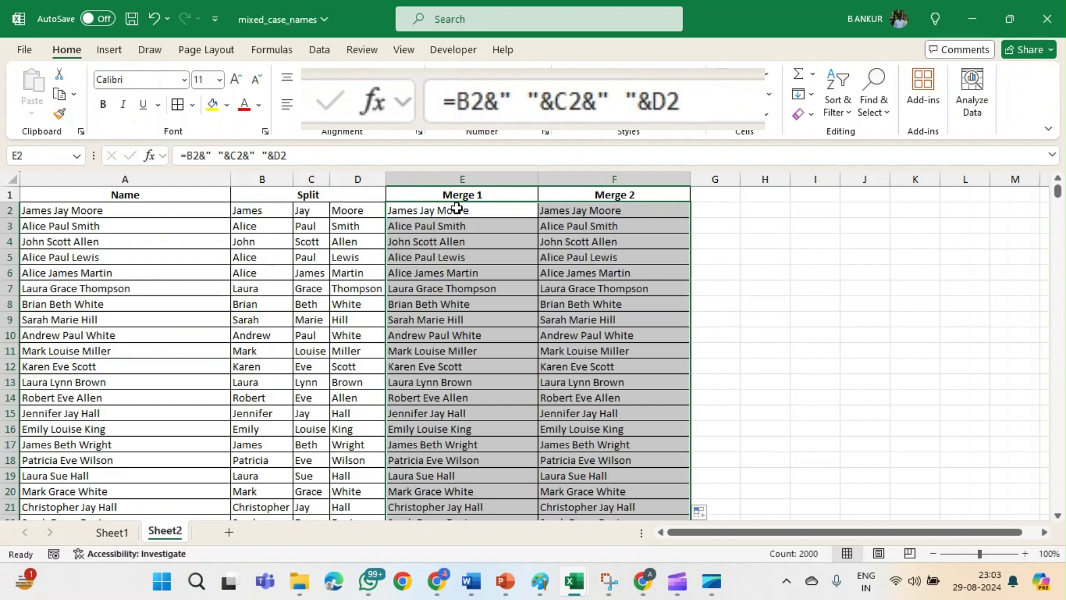
left_click(456, 208)
key("ctrl+Down")
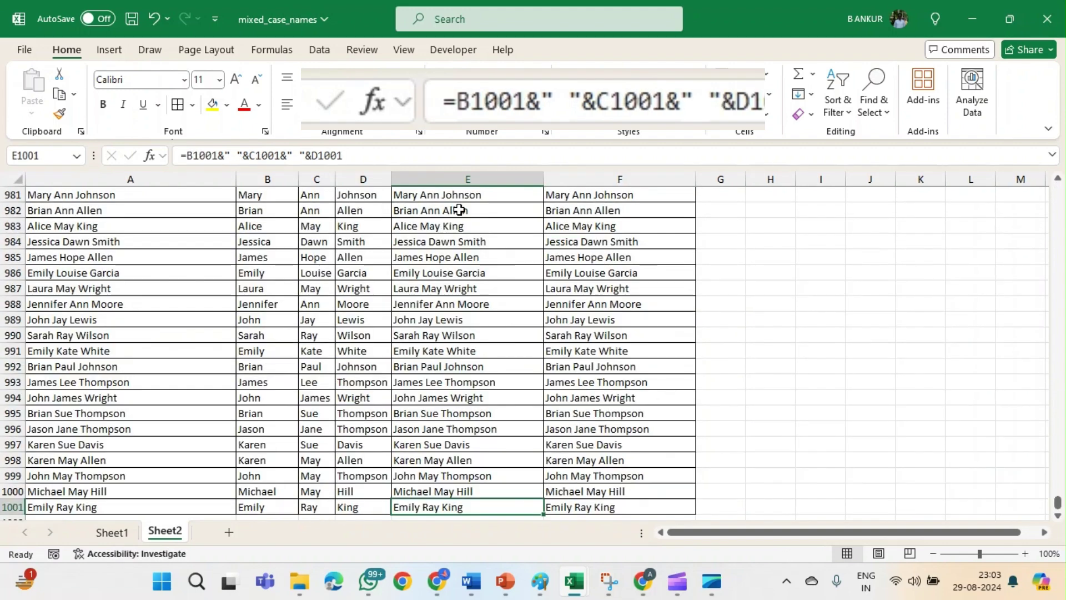
key("ctrl+Up")
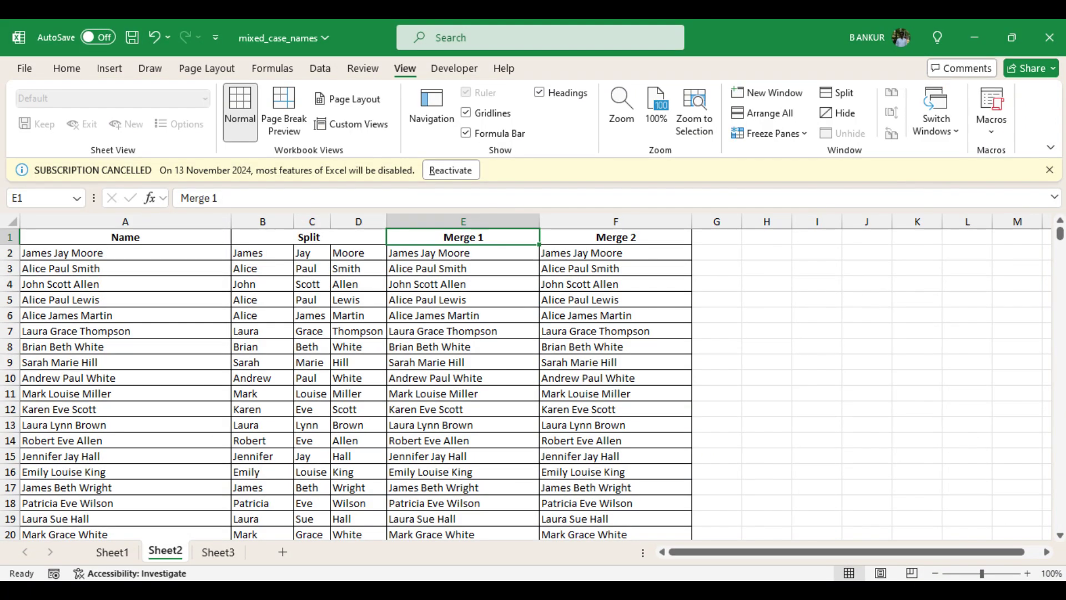